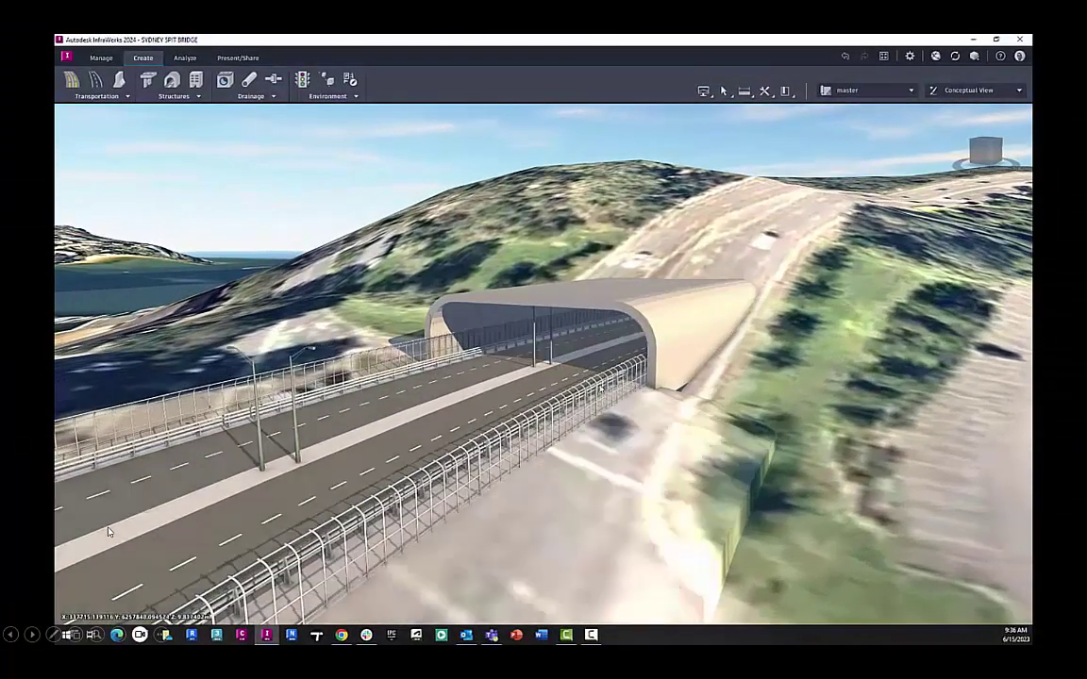
- Shorten the curved-top chain fence decoration by moving its start to the tunnel portal, at about station 0+694 m
{"action": "left_click", "coordinate": [592, 389]}
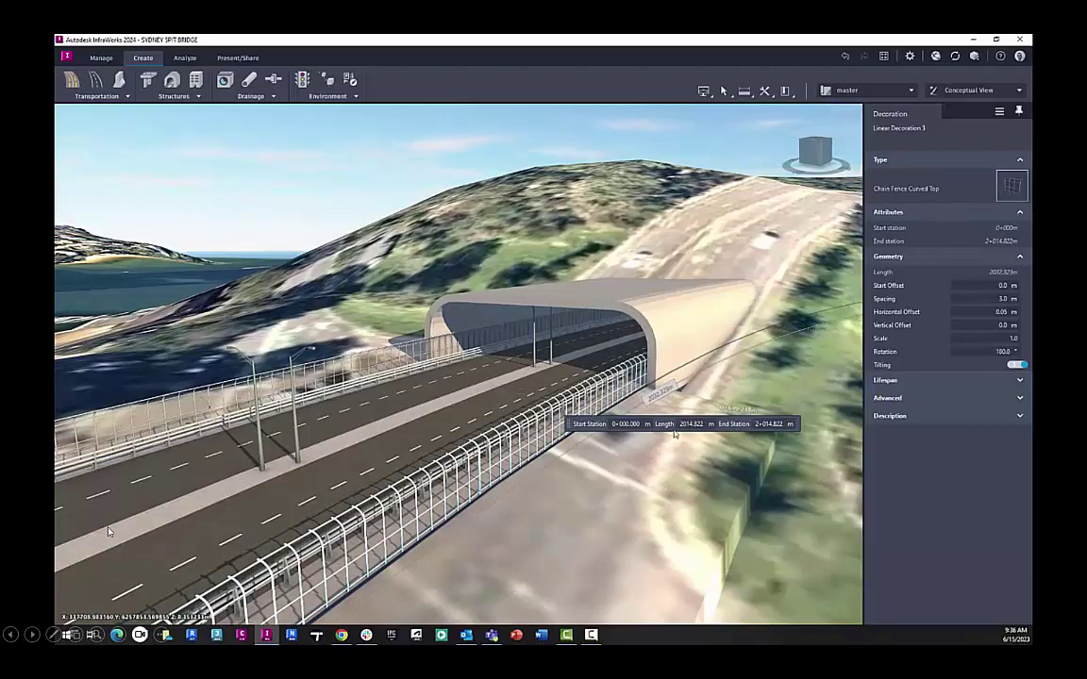
{"action": "scroll", "coordinate": [630, 375], "scroll_direction": "down", "scroll_amount": 6}
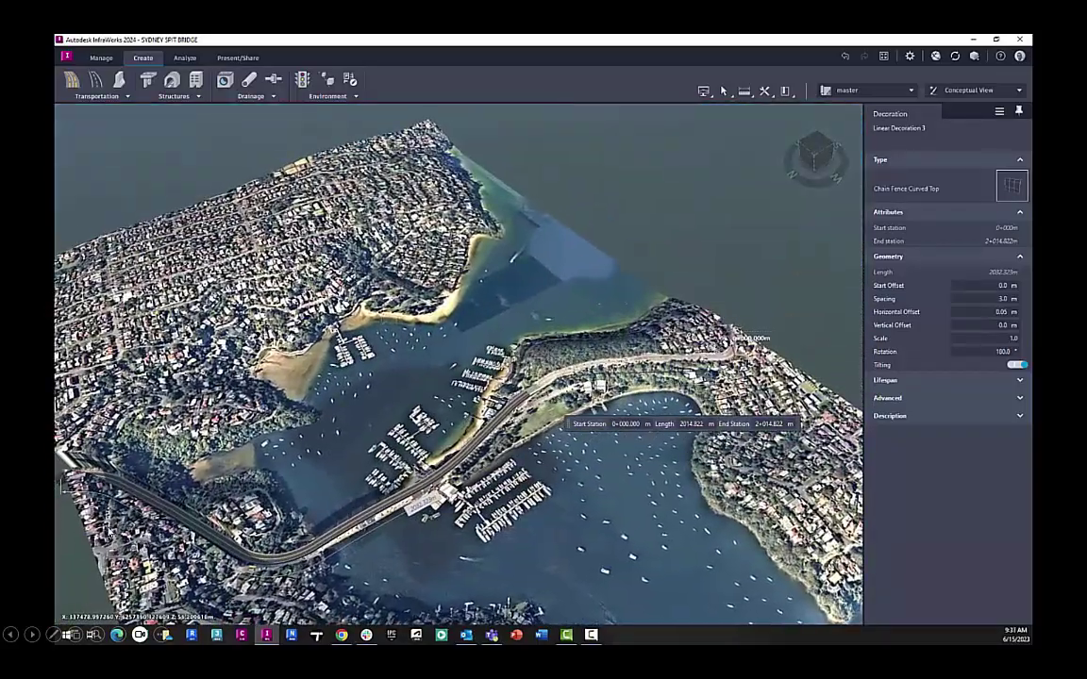
{"action": "left_click_drag", "start_coordinate": [730, 336], "coordinate": [740, 368]}
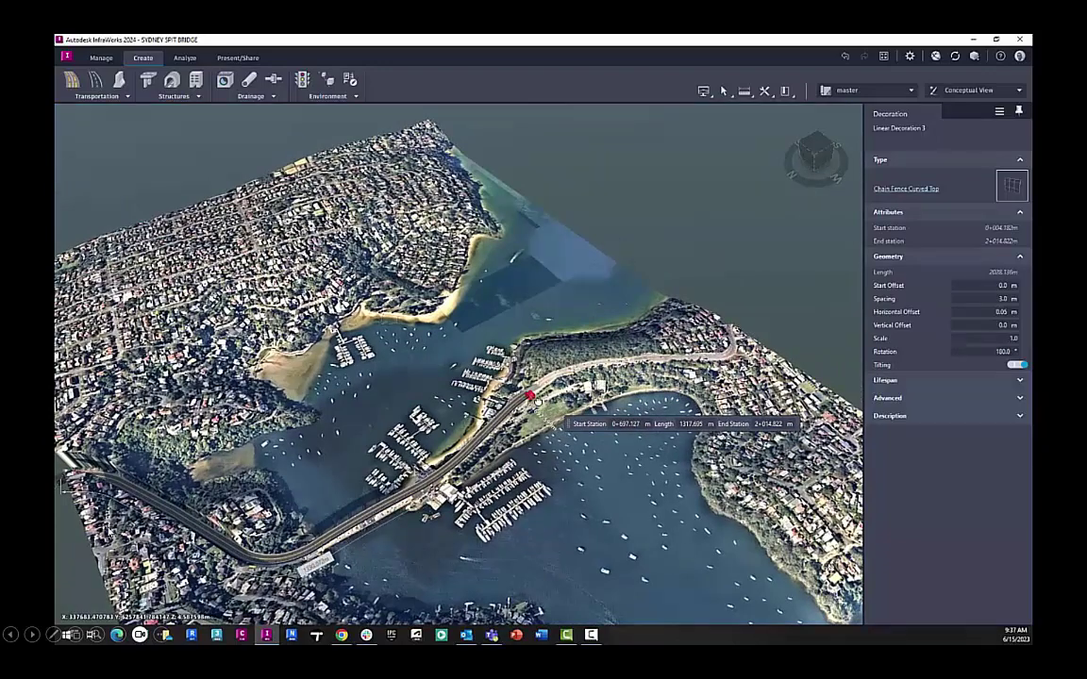
{"action": "left_click_drag", "start_coordinate": [537, 401], "coordinate": [531, 397]}
{"action": "scroll", "coordinate": [531, 400], "scroll_direction": "up", "scroll_amount": 3}
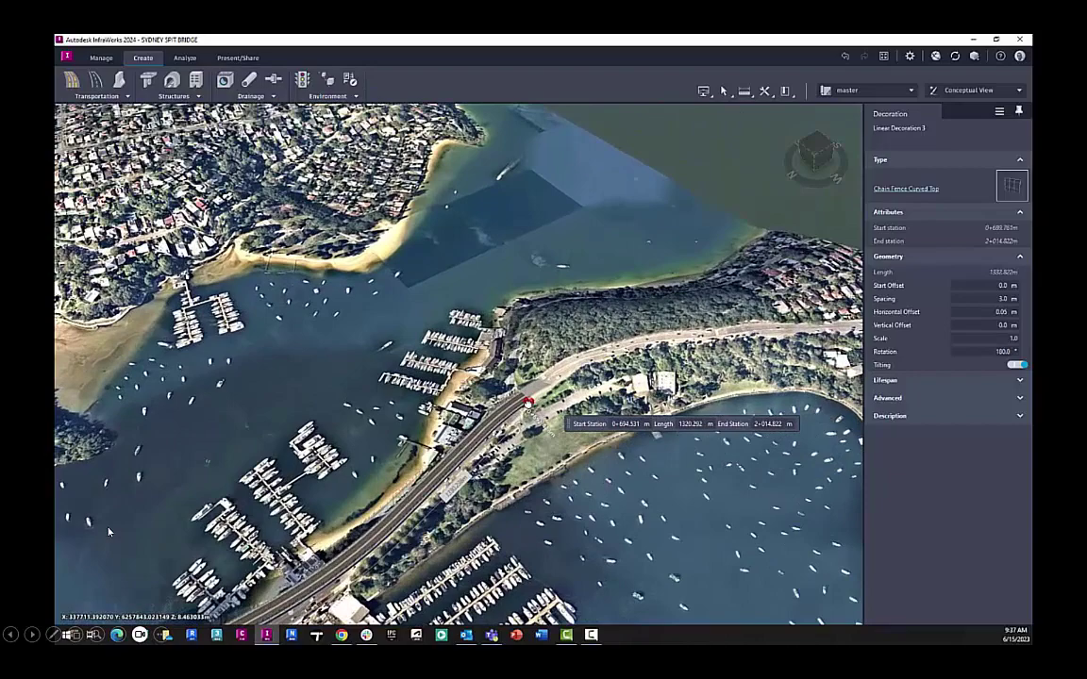
{"action": "scroll", "coordinate": [529, 404], "scroll_direction": "up", "scroll_amount": 5}
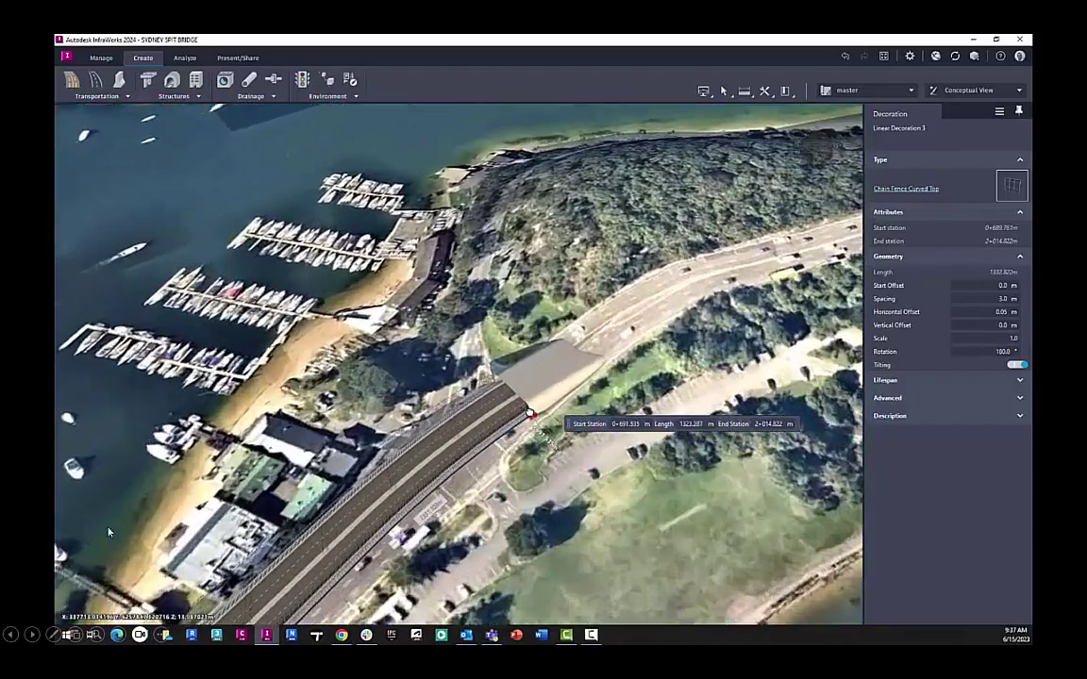
{"action": "scroll", "coordinate": [108, 534], "scroll_direction": "up", "scroll_amount": 5}
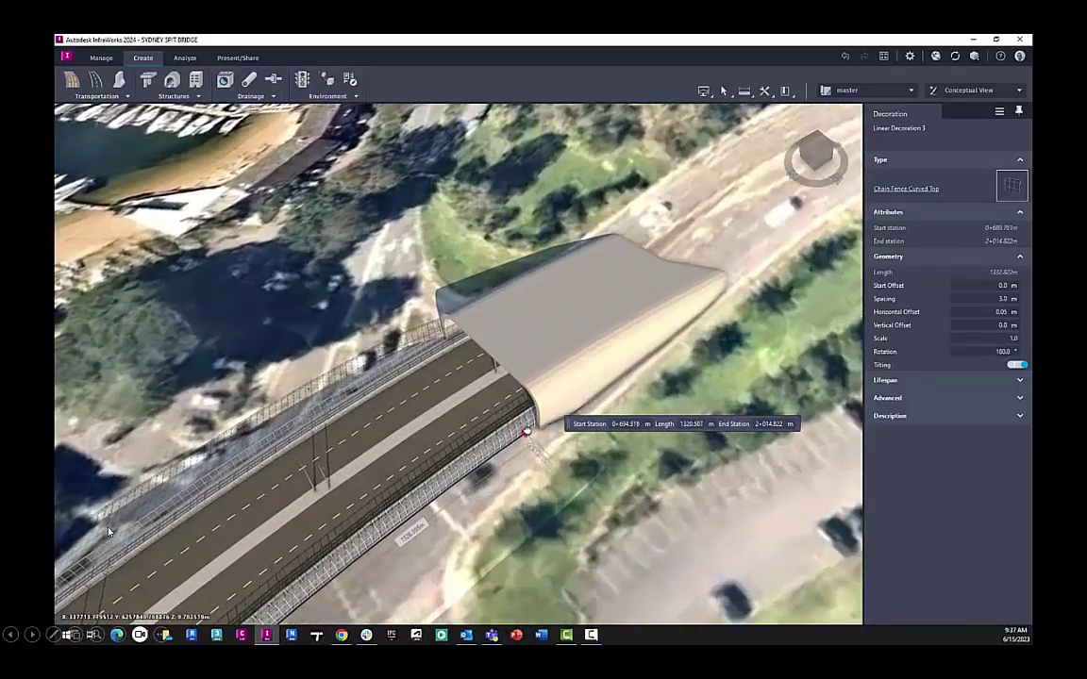
{"action": "scroll", "coordinate": [109, 533], "scroll_direction": "up", "scroll_amount": 3}
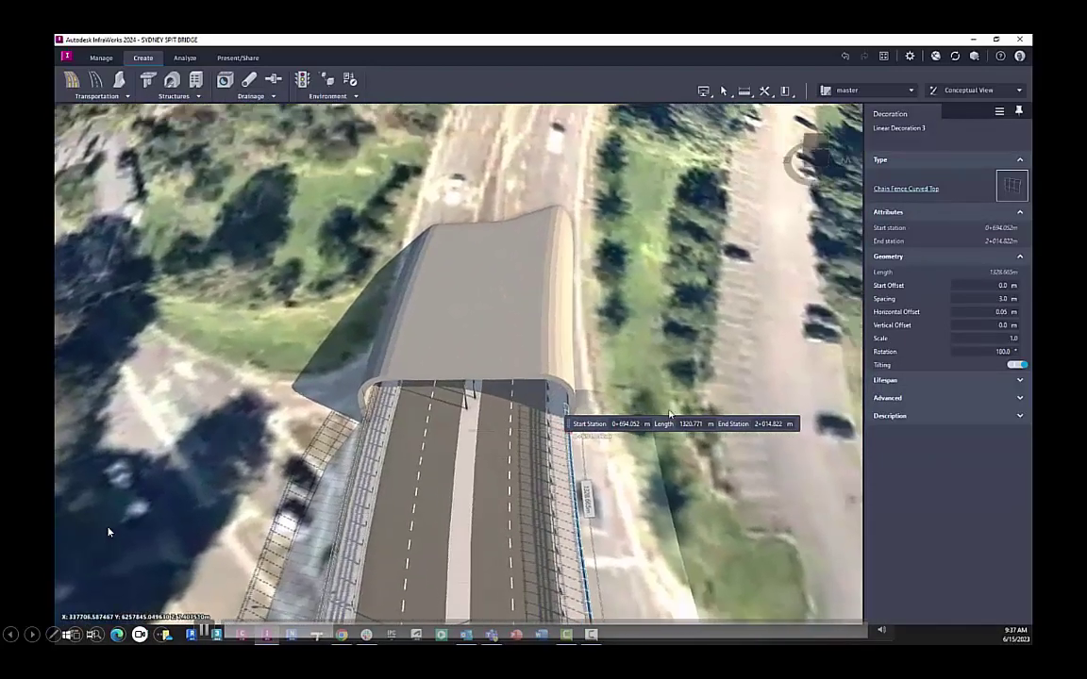
{"action": "middle_click_drag", "start_coordinate": [669, 415], "coordinate": [656, 423]}
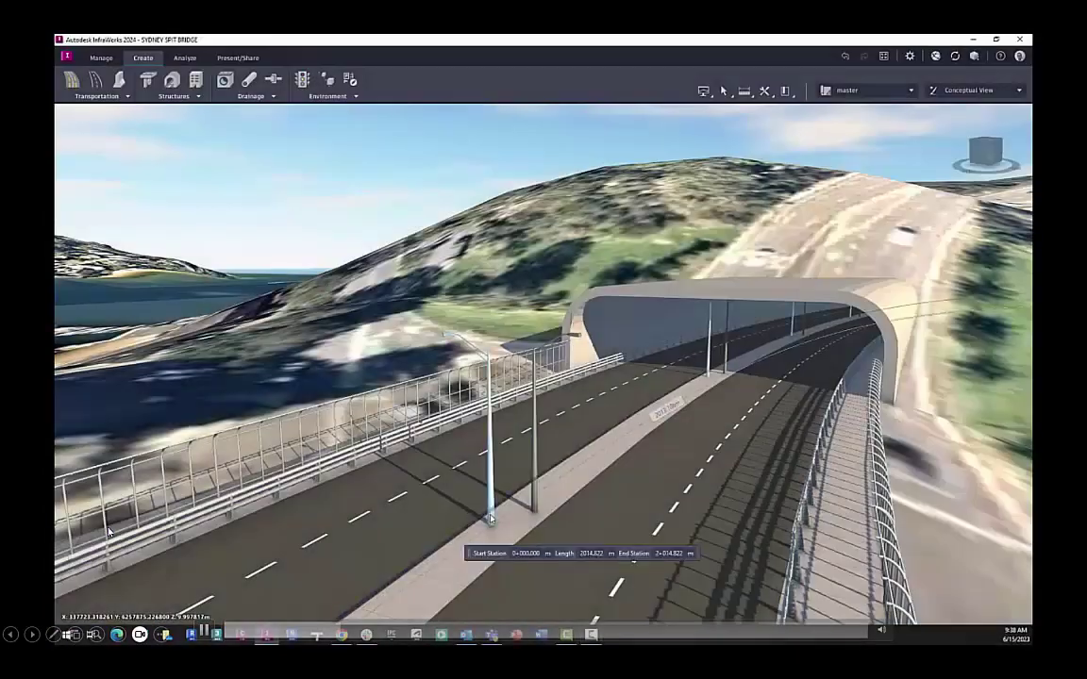
- Browse replacement components for the median's lightpole decoration and search them for "barr"
{"action": "left_click", "coordinate": [491, 517]}
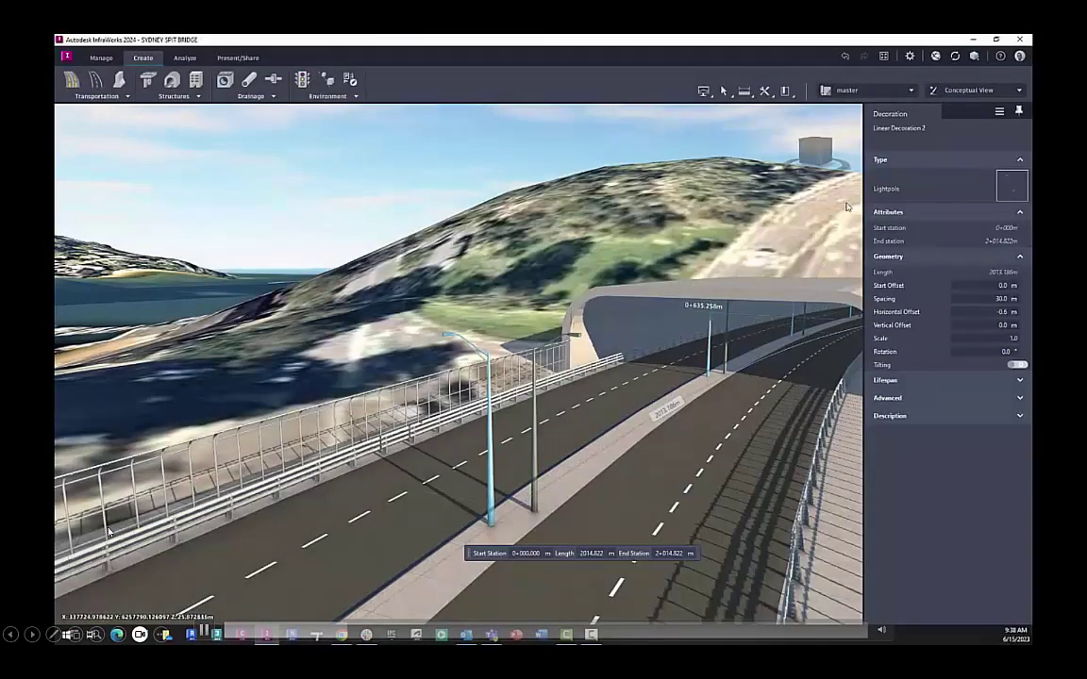
{"action": "right_click", "coordinate": [490, 516]}
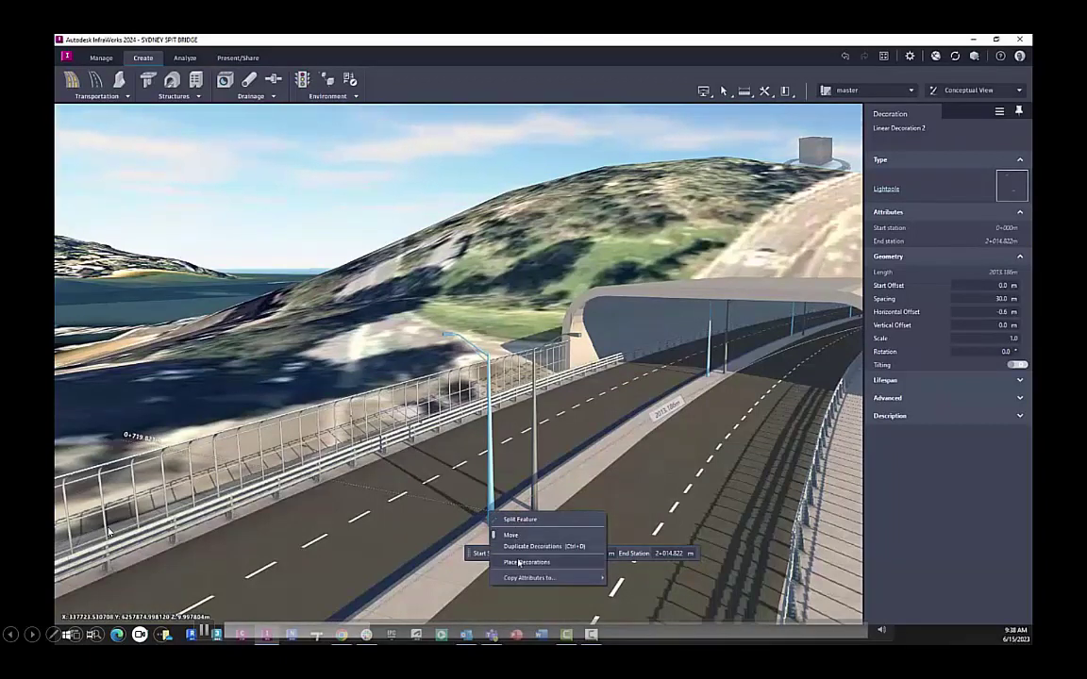
{"action": "mouse_move", "coordinate": [521, 579]}
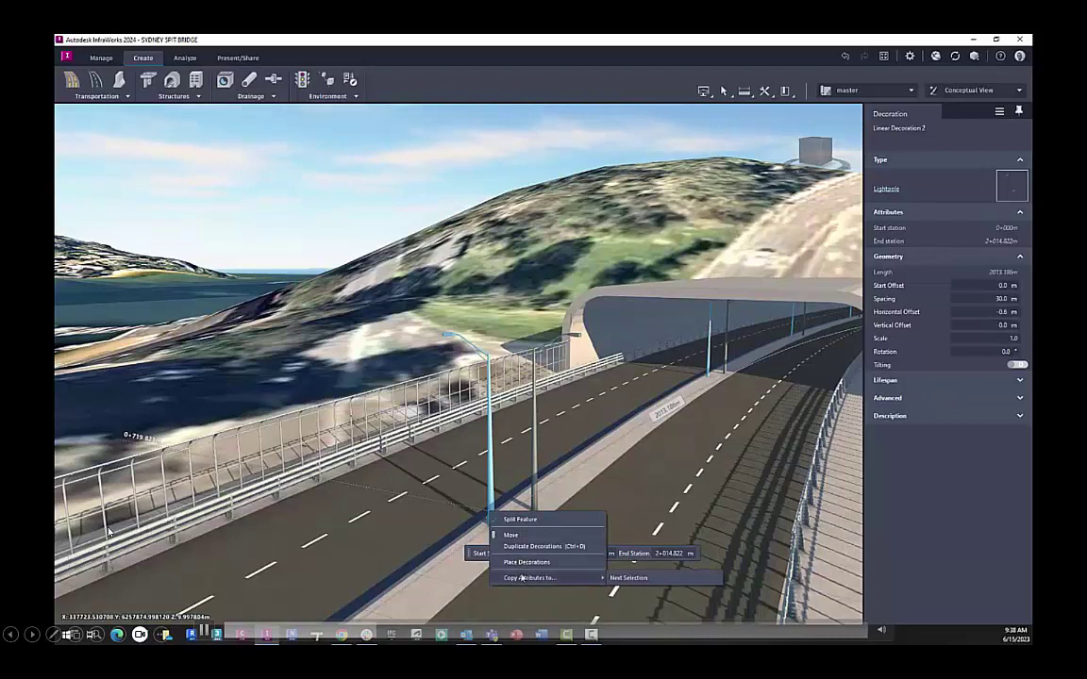
{"action": "left_click", "coordinate": [892, 191]}
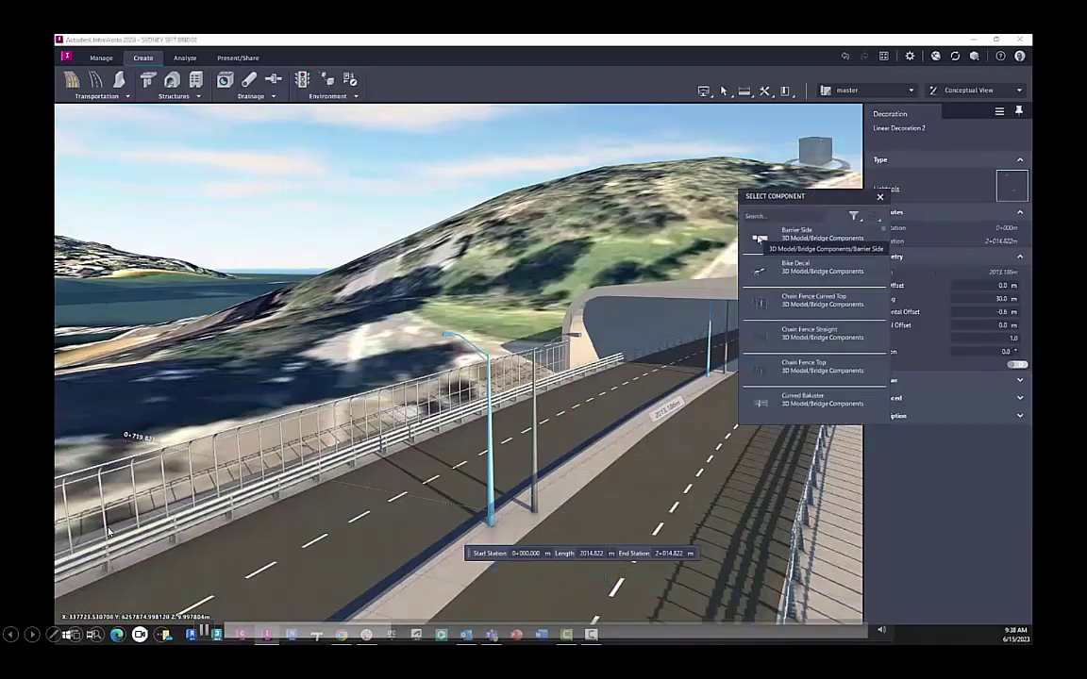
{"action": "scroll", "coordinate": [767, 330], "scroll_direction": "down", "scroll_amount": 1}
{"action": "scroll", "coordinate": [766, 330], "scroll_direction": "down", "scroll_amount": 8}
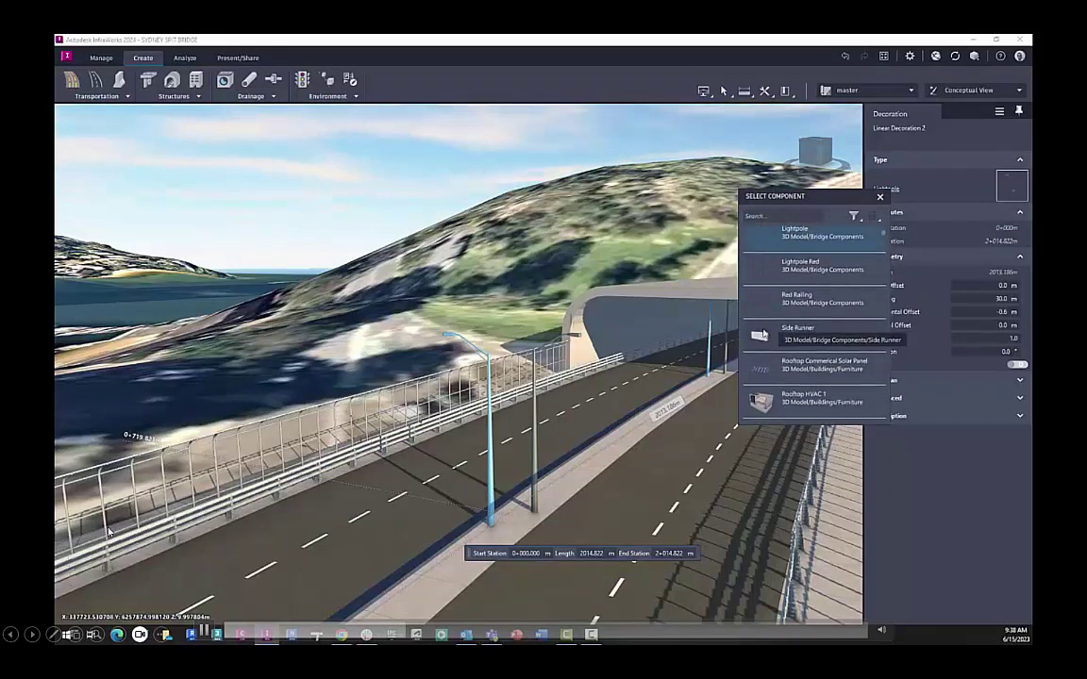
{"action": "scroll", "coordinate": [761, 396], "scroll_direction": "down", "scroll_amount": 3}
{"action": "scroll", "coordinate": [760, 397], "scroll_direction": "down", "scroll_amount": 10}
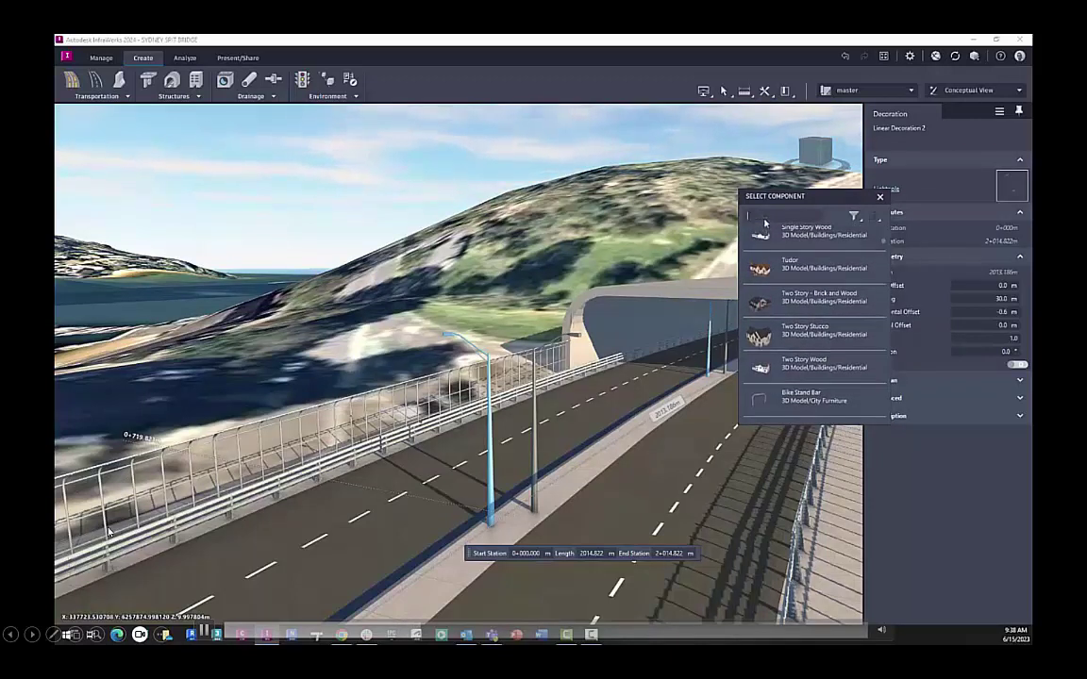
{"action": "left_click", "coordinate": [765, 224]}
{"action": "type", "text": "ba"}
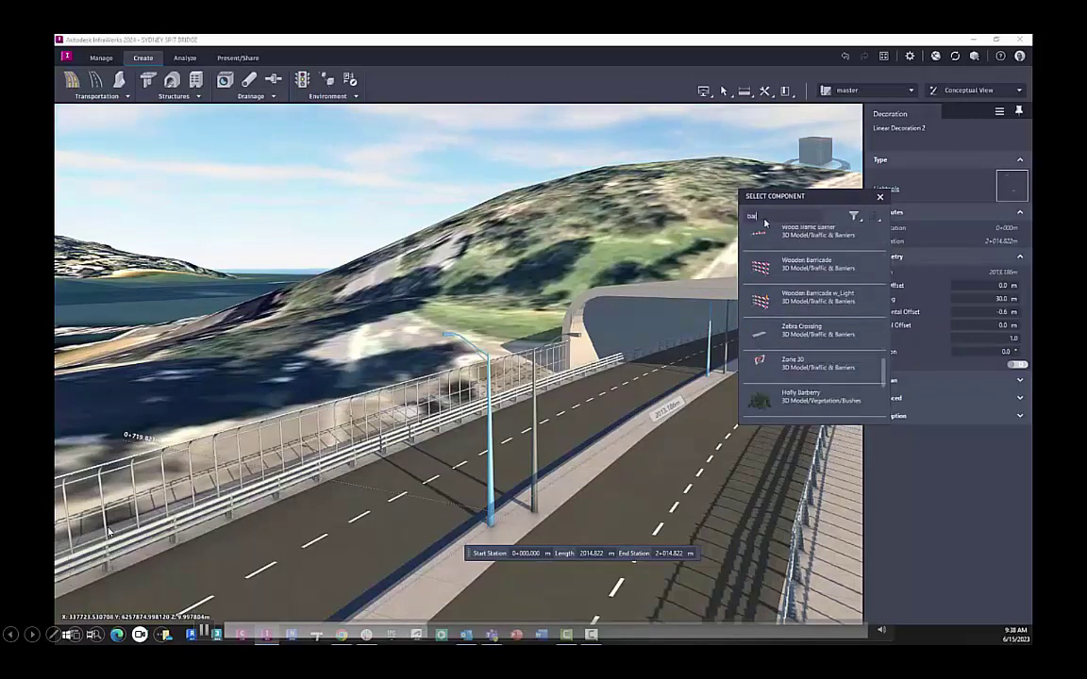
{"action": "type", "text": "rr"}
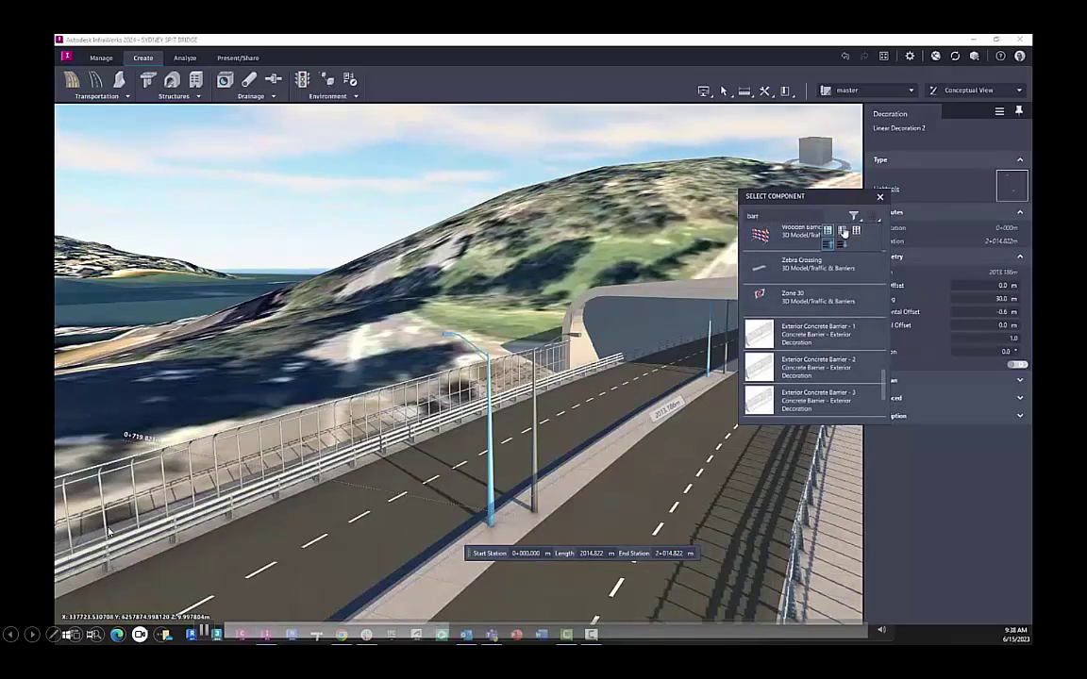
- Show the component results as large thumbnails and replace the lightpole decoration with Concrete Barrier - 3
{"action": "left_click", "coordinate": [856, 233]}
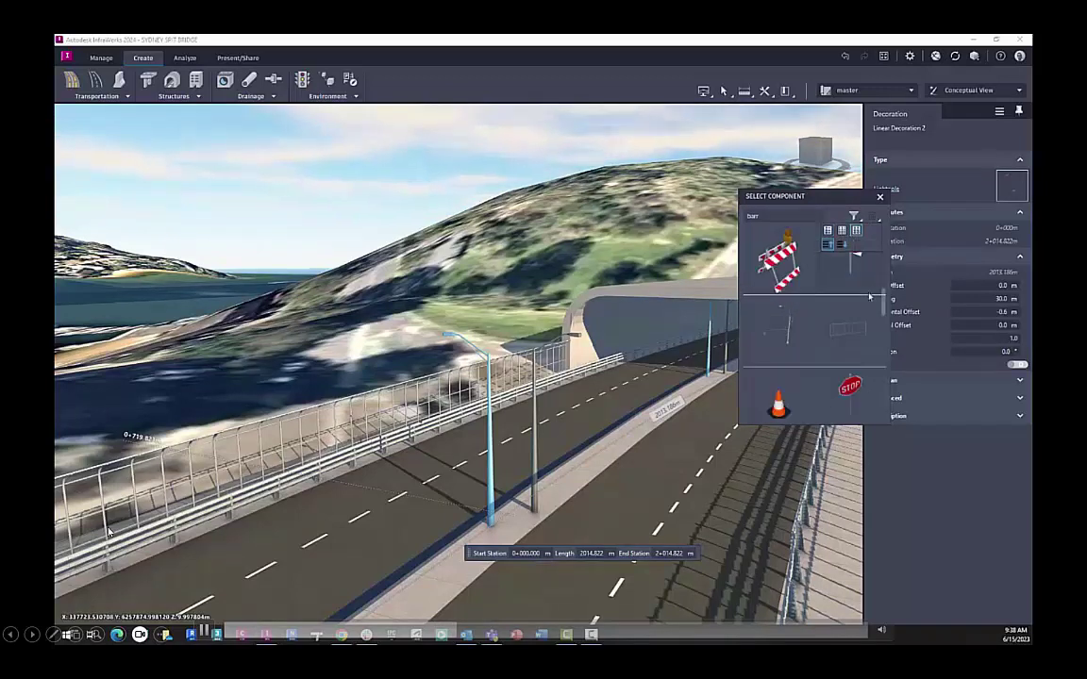
{"action": "scroll", "coordinate": [874, 336], "scroll_direction": "down", "scroll_amount": 3}
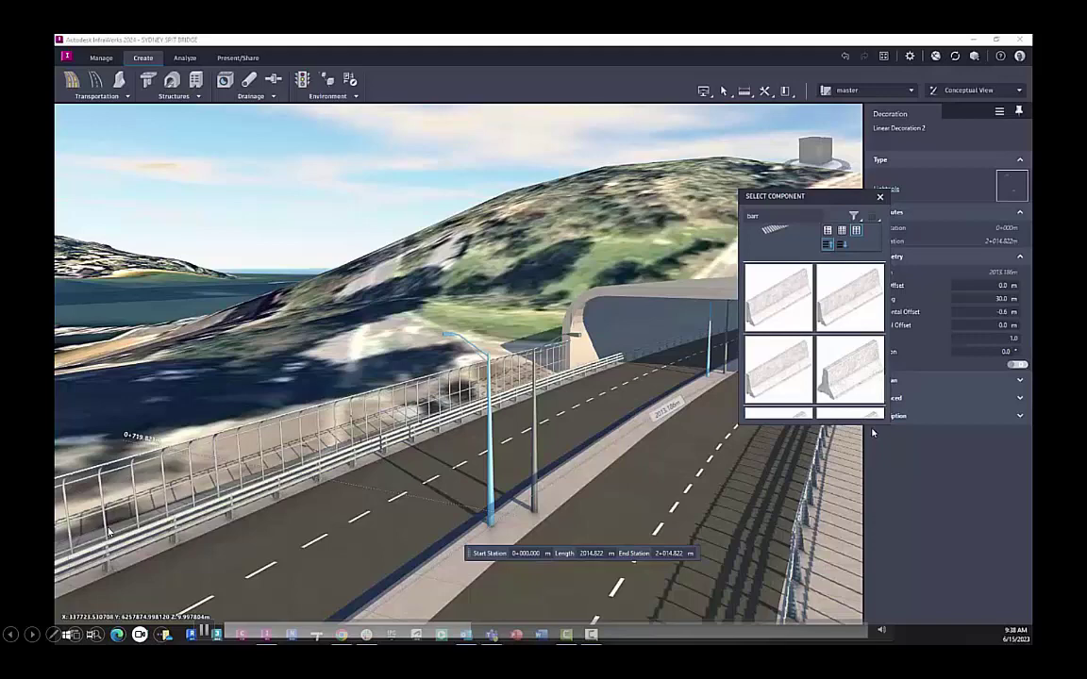
{"action": "scroll", "coordinate": [847, 407], "scroll_direction": "up", "scroll_amount": 1}
{"action": "left_click", "coordinate": [846, 408]}
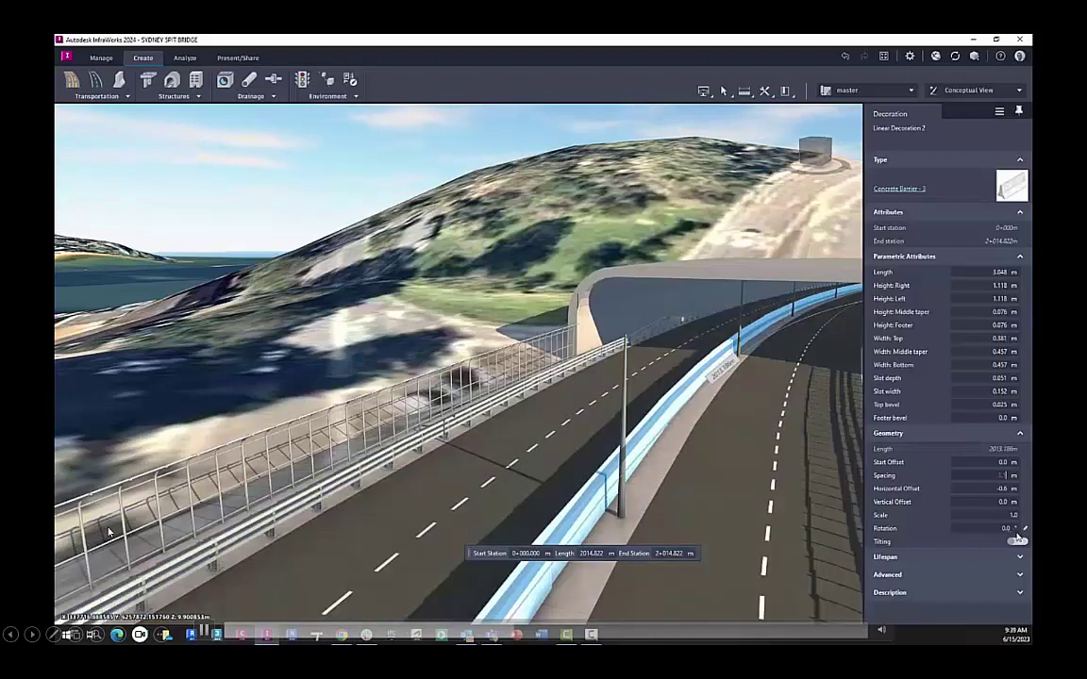
- Set the median concrete barrier's spacing to 3.1 m, turn on tilting and regenerate the scene
{"action": "left_click", "coordinate": [1017, 542]}
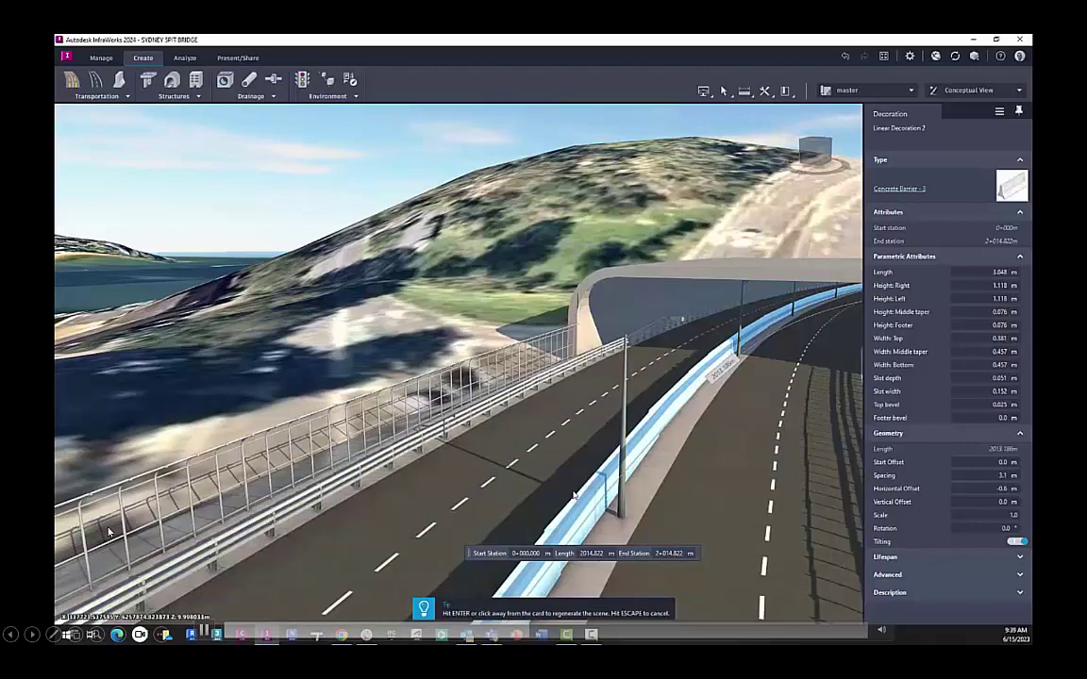
{"action": "left_click_drag", "start_coordinate": [573, 501], "coordinate": [573, 493]}
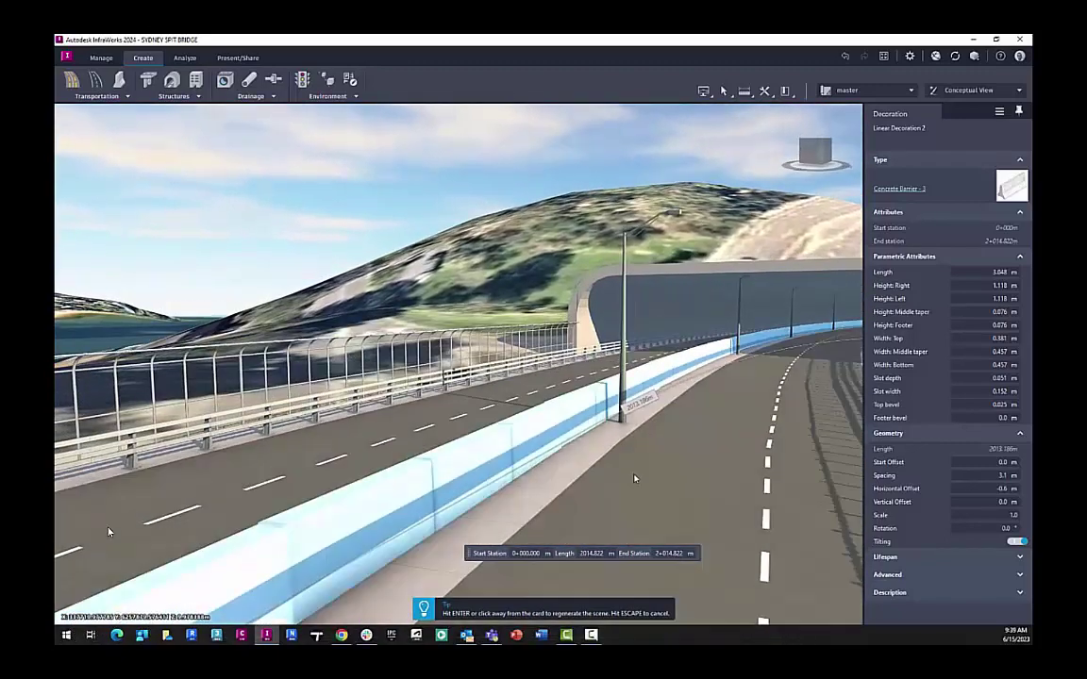
{"action": "left_click", "coordinate": [634, 476]}
{"action": "left_click", "coordinate": [635, 479]}
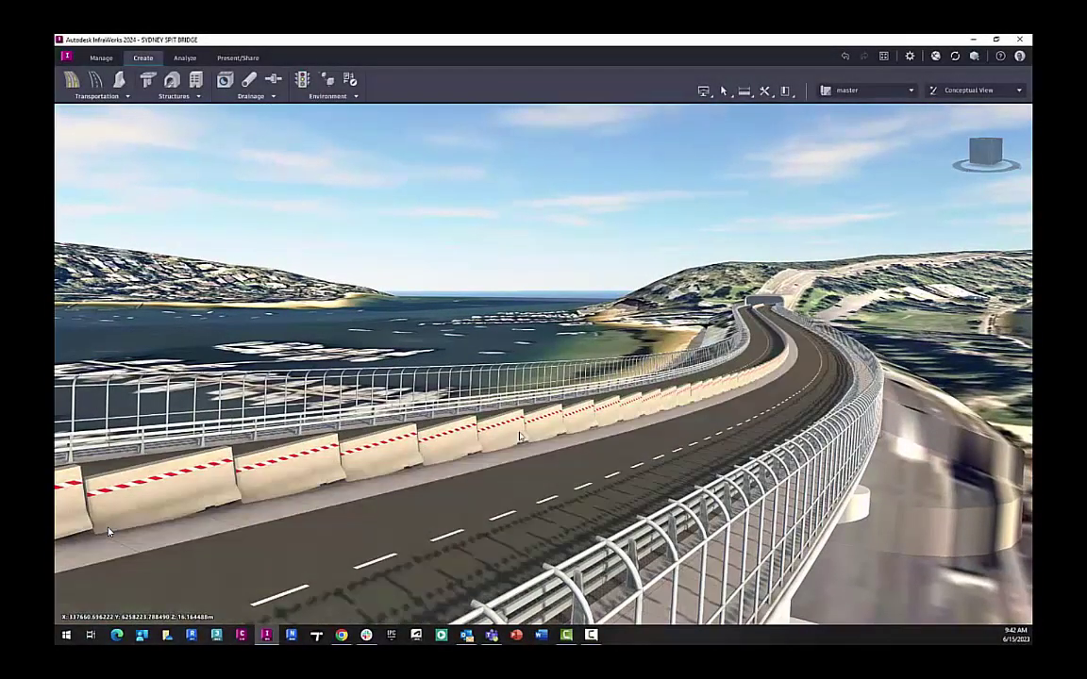
- Turn on tilting for the median's concrete barrier with warning stripes so its segments follow the road's slope
{"action": "left_click", "coordinate": [519, 437]}
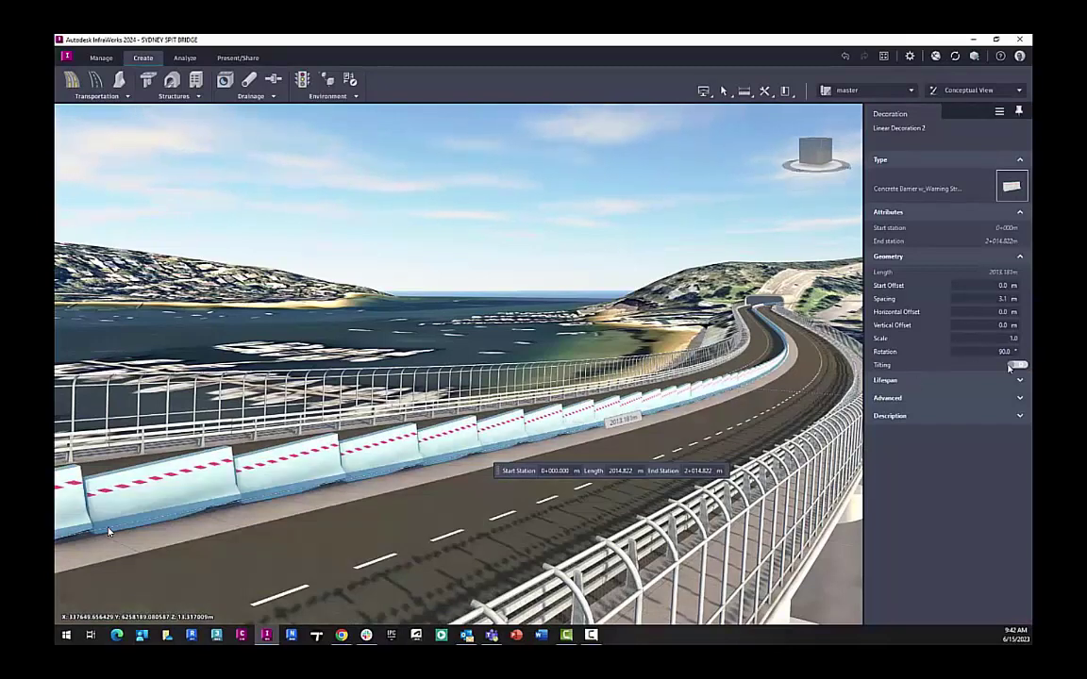
{"action": "left_click", "coordinate": [1017, 365]}
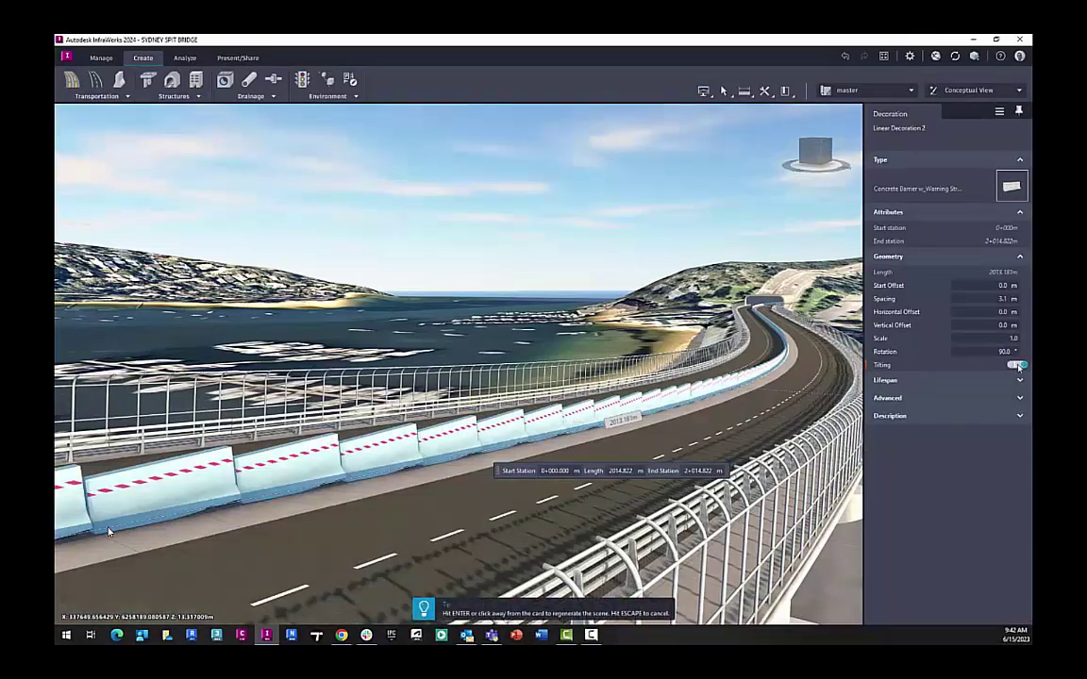
{"action": "key", "text": "Return"}
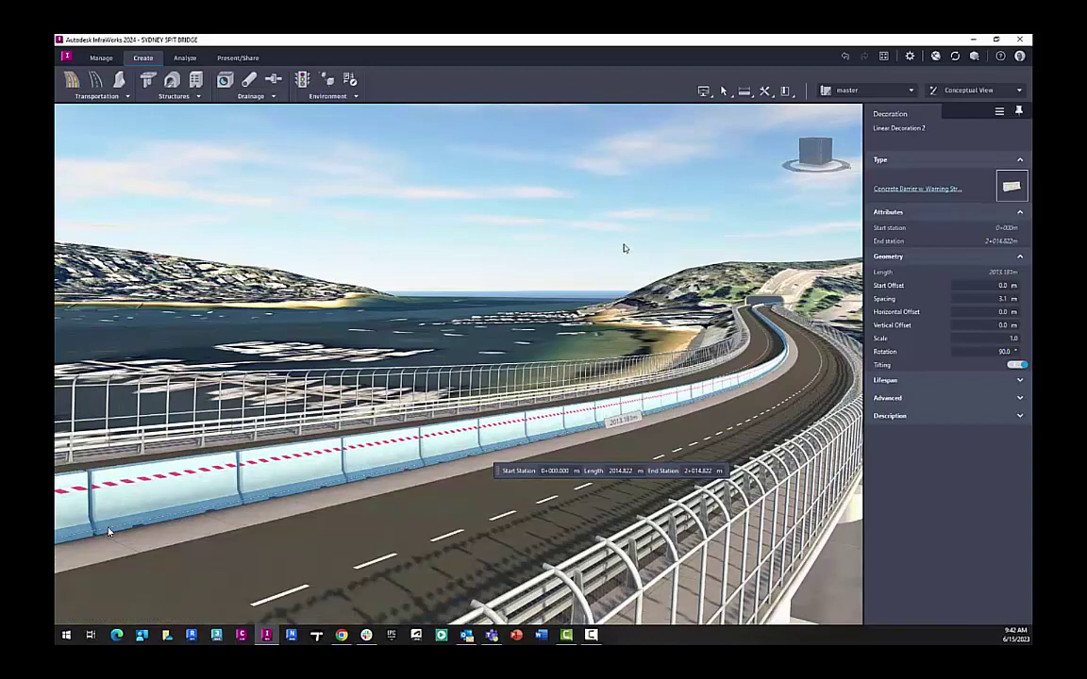
{"action": "key", "text": "Escape"}
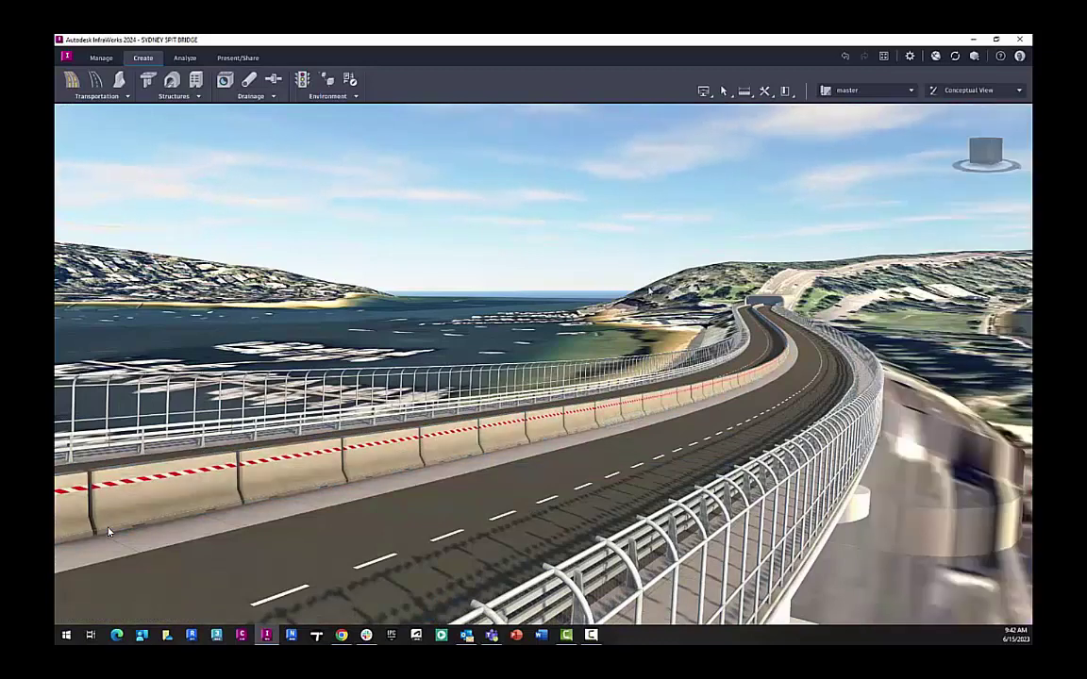
- View the material, width, depth and slope properties of the bridge road's outer traffic lane
{"action": "left_click", "coordinate": [687, 472]}
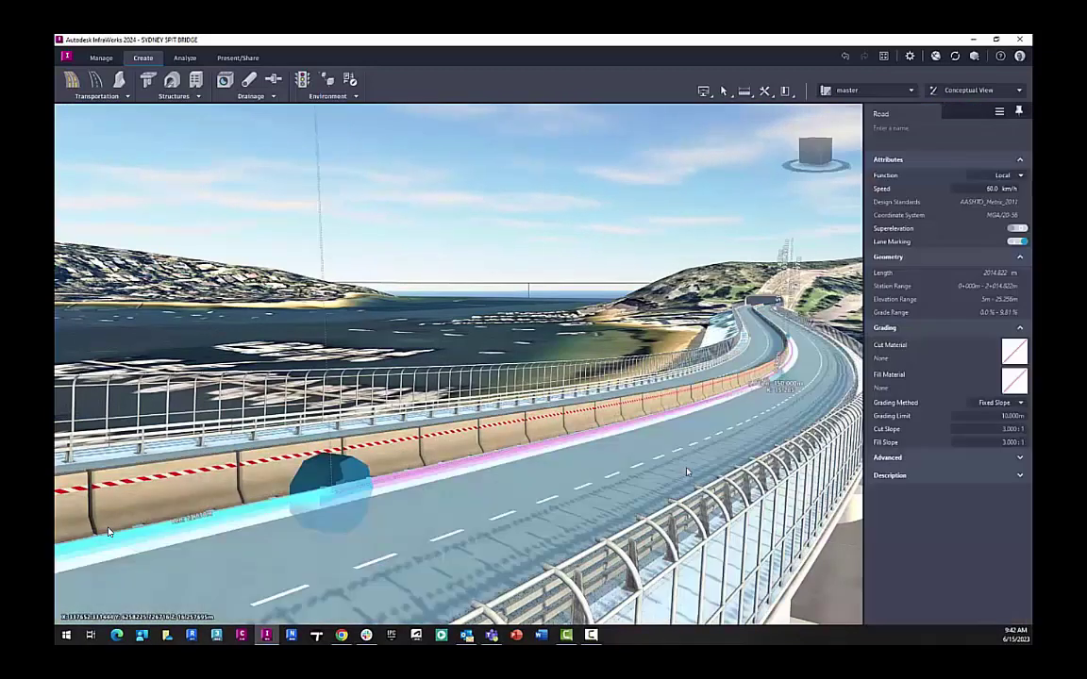
{"action": "left_click", "coordinate": [752, 453]}
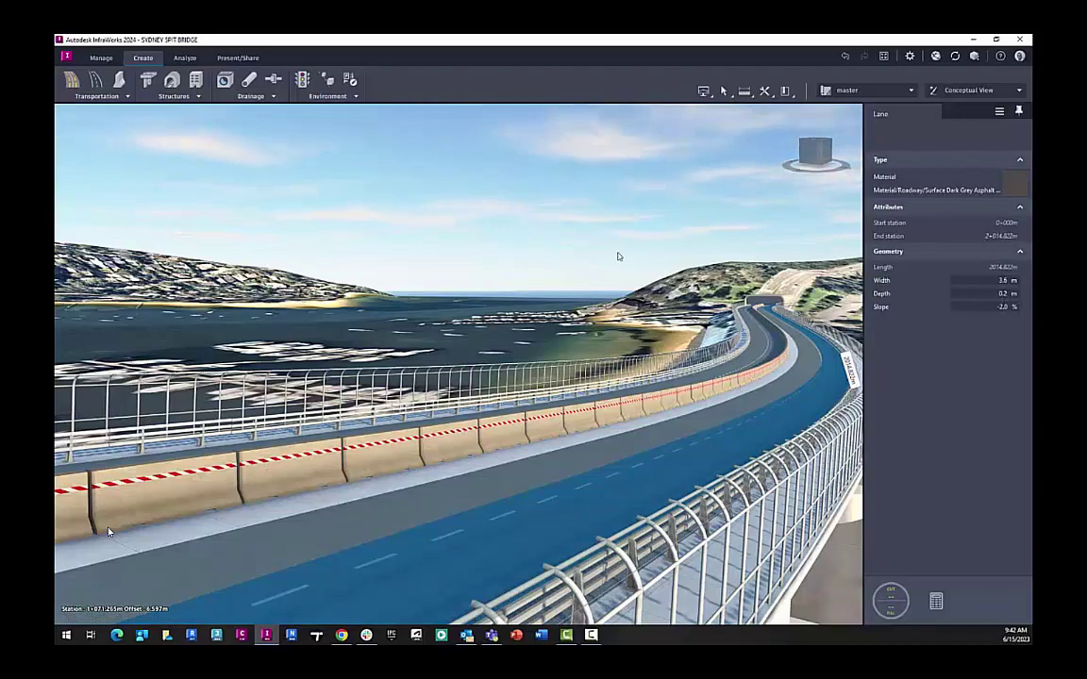
{"action": "key", "text": "Escape"}
- Set the width of the sidewalk beside the outer traffic lane to 4.0 m and return to the whole road
{"action": "middle_click_drag", "start_coordinate": [621, 250], "coordinate": [593, 260]}
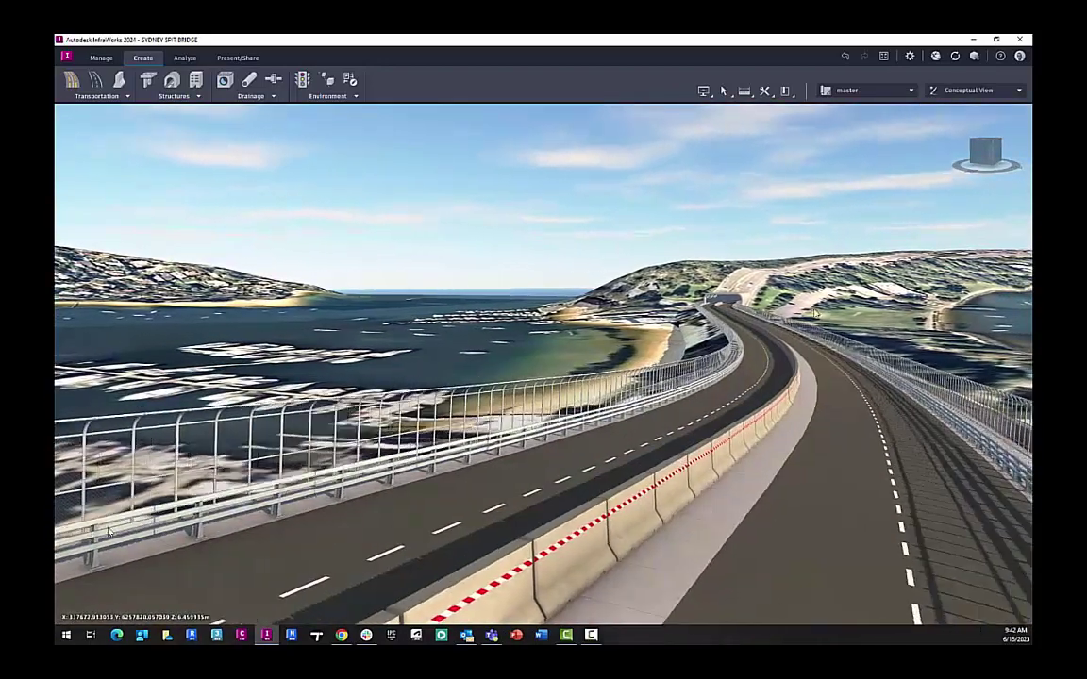
{"action": "left_click", "coordinate": [838, 500]}
{"action": "left_click", "coordinate": [838, 500]}
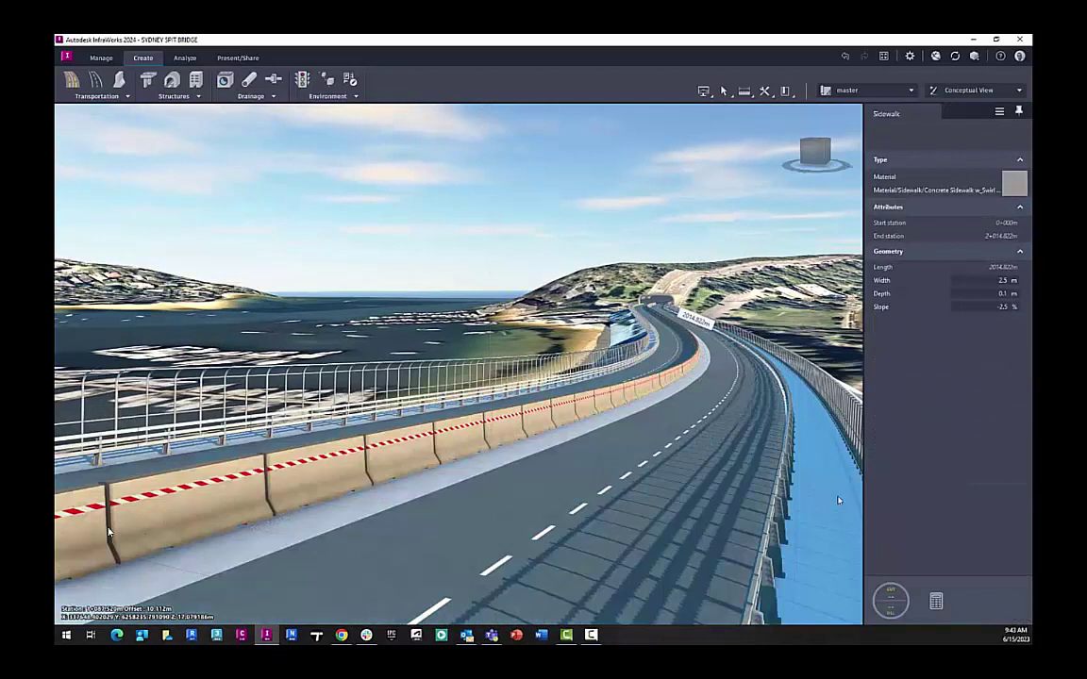
{"action": "left_click", "coordinate": [991, 280]}
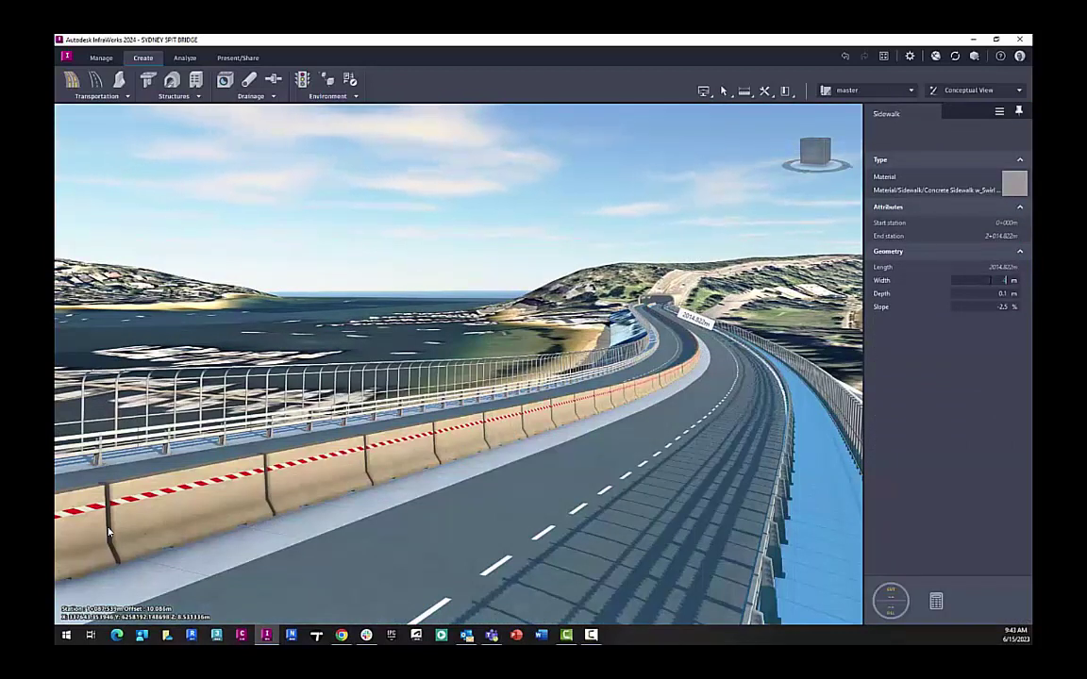
{"action": "left_click", "coordinate": [993, 291]}
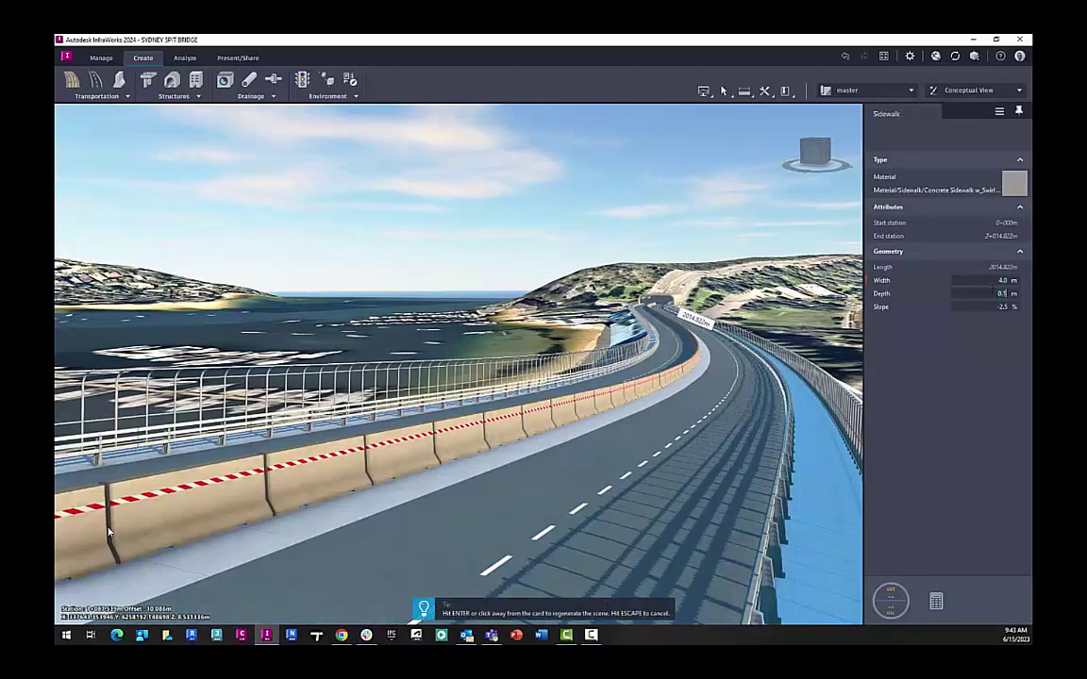
{"action": "left_click", "coordinate": [687, 495]}
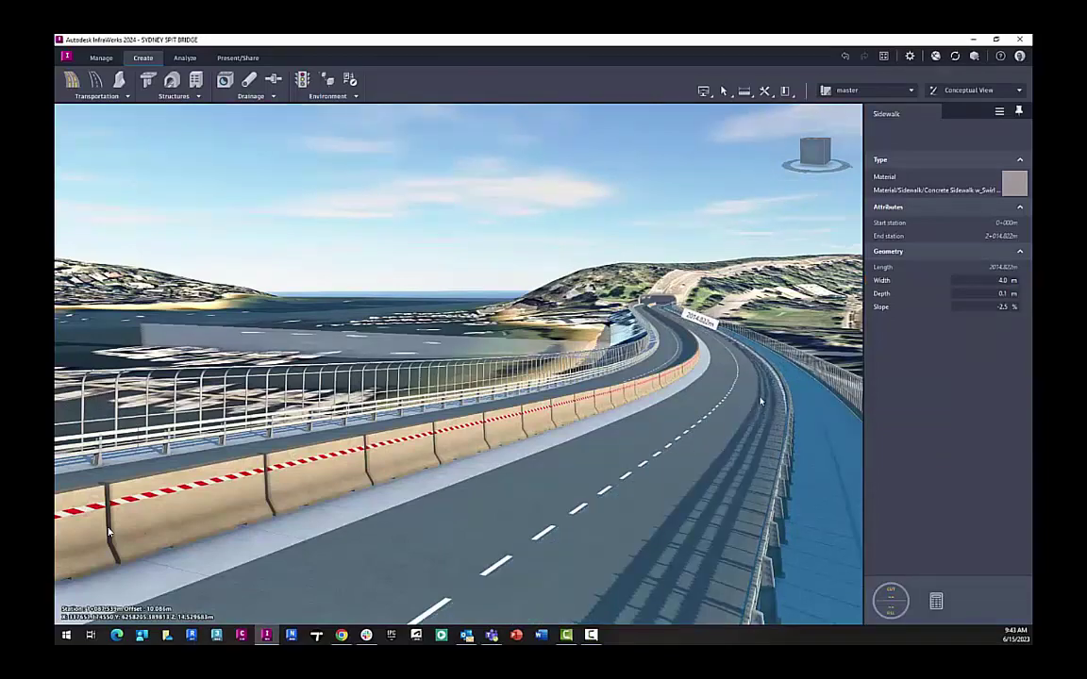
{"action": "mouse_move", "coordinate": [761, 401]}
{"action": "middle_mouse_down"}
{"action": "mouse_move", "coordinate": [680, 385]}
{"action": "mouse_move", "coordinate": [752, 389]}
{"action": "middle_mouse_up"}
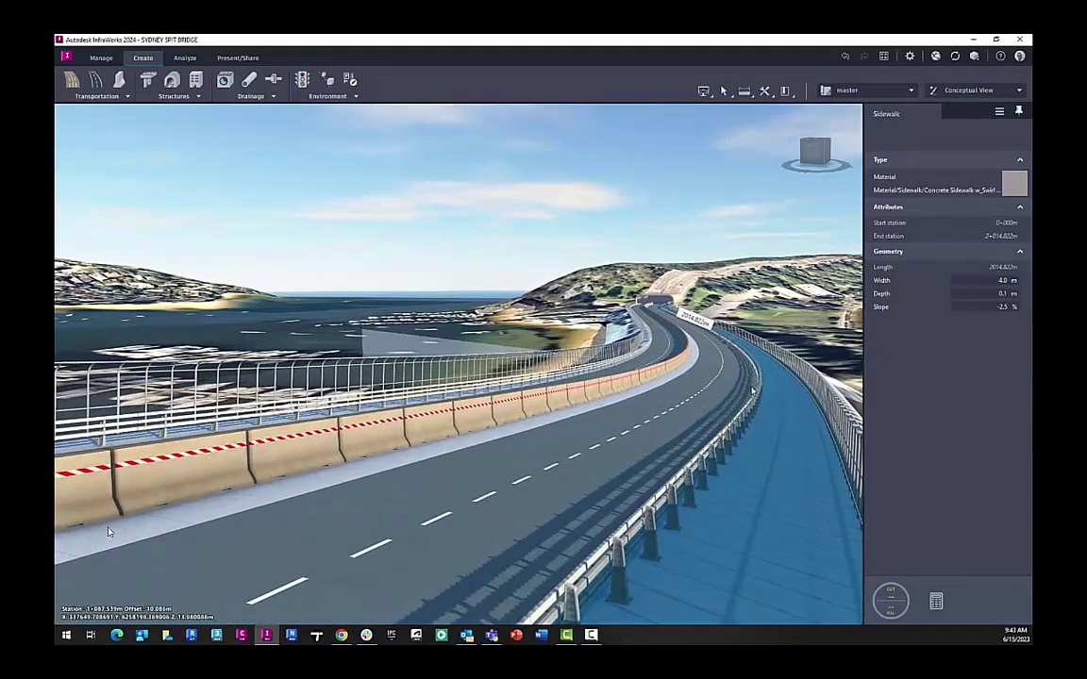
{"action": "left_click", "coordinate": [702, 385]}
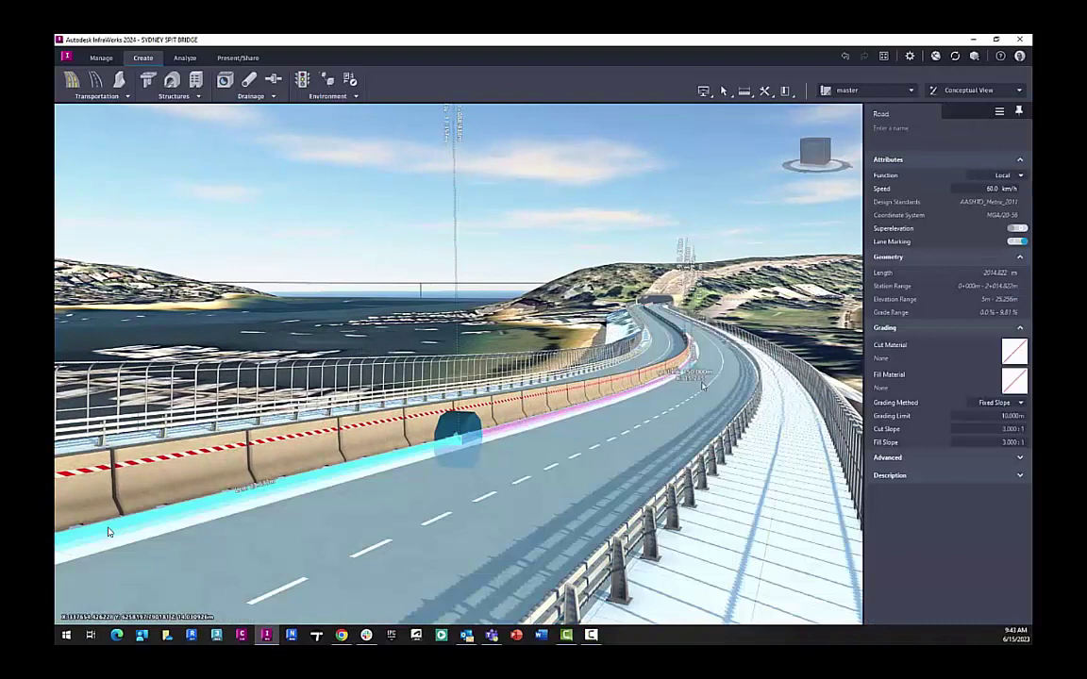
- Place Bike Decal decorations along the seam between the bridge road's outer traffic lane and the sidewalk
{"action": "right_click", "coordinate": [706, 413]}
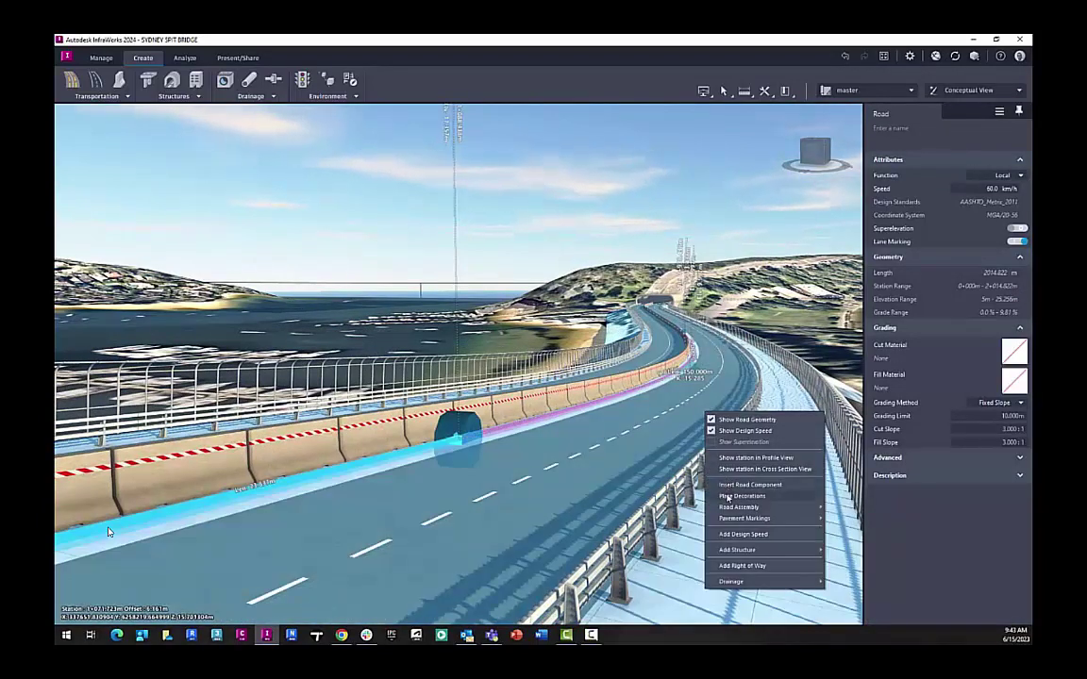
{"action": "mouse_move", "coordinate": [774, 518]}
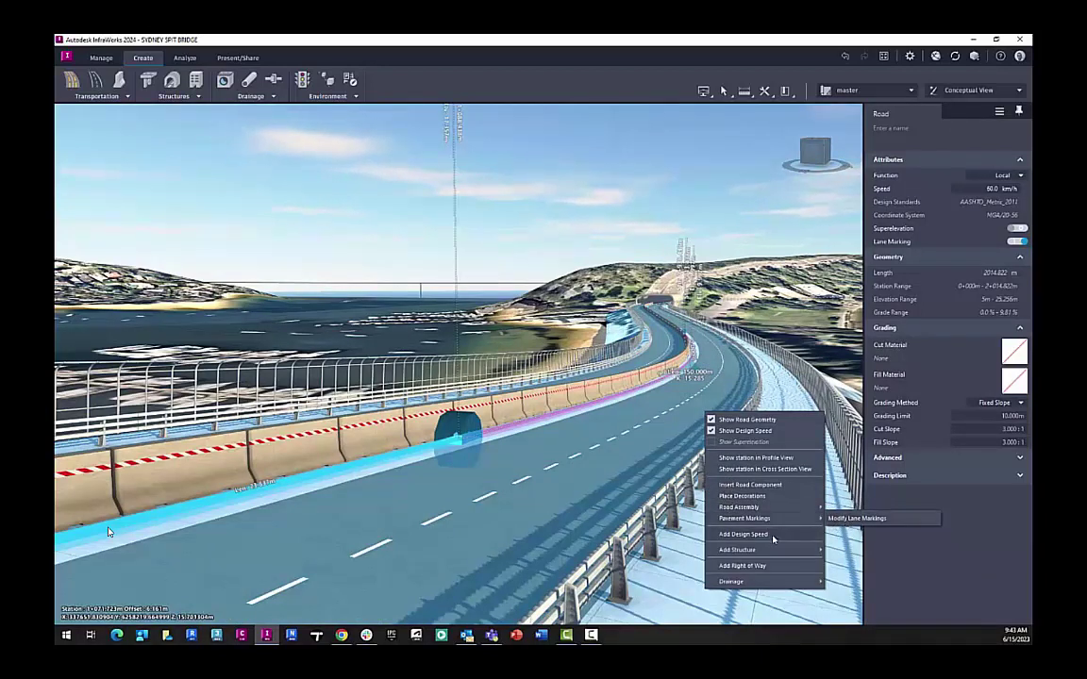
{"action": "mouse_move", "coordinate": [740, 582]}
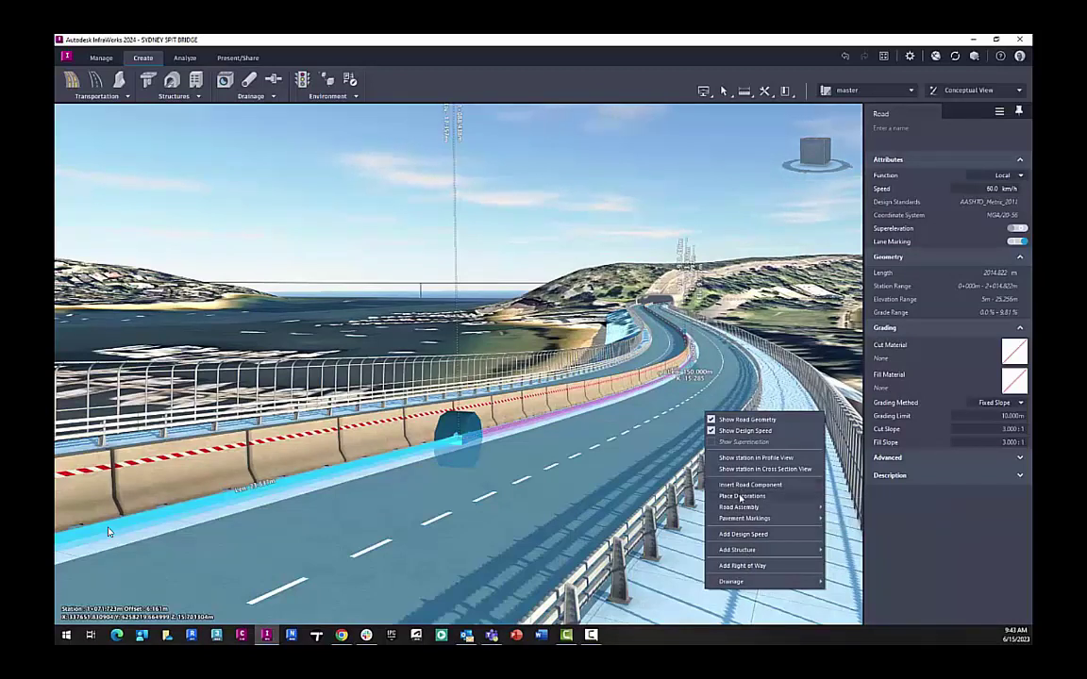
{"action": "left_click", "coordinate": [742, 496]}
{"action": "left_click", "coordinate": [555, 274]}
{"action": "type", "text": "bik"}
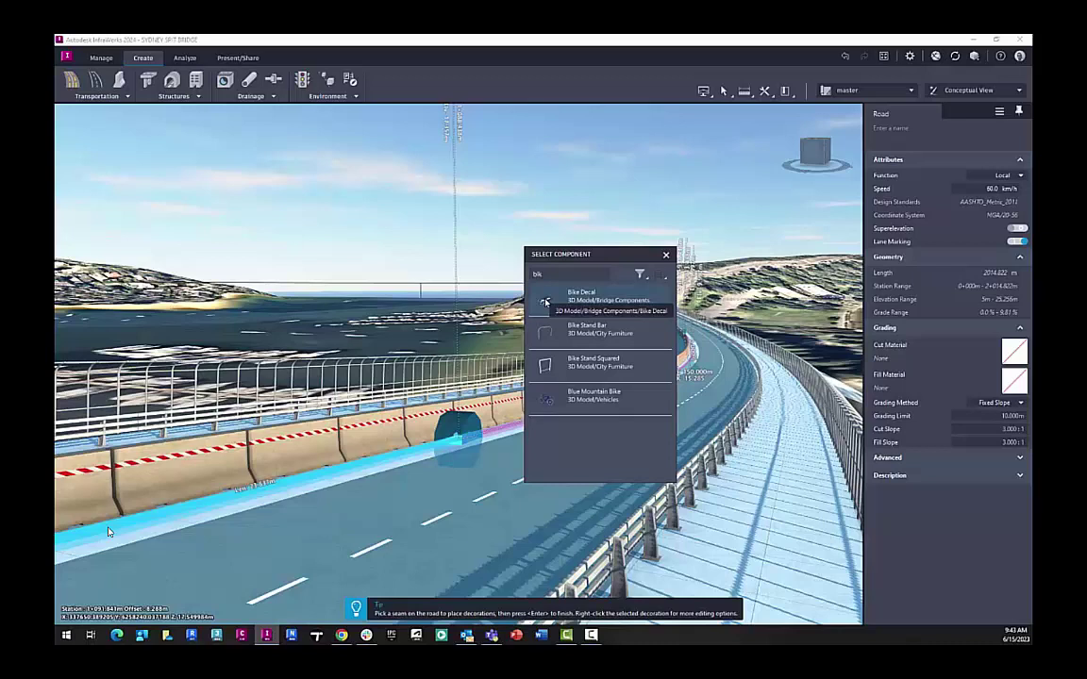
{"action": "left_click", "coordinate": [545, 300]}
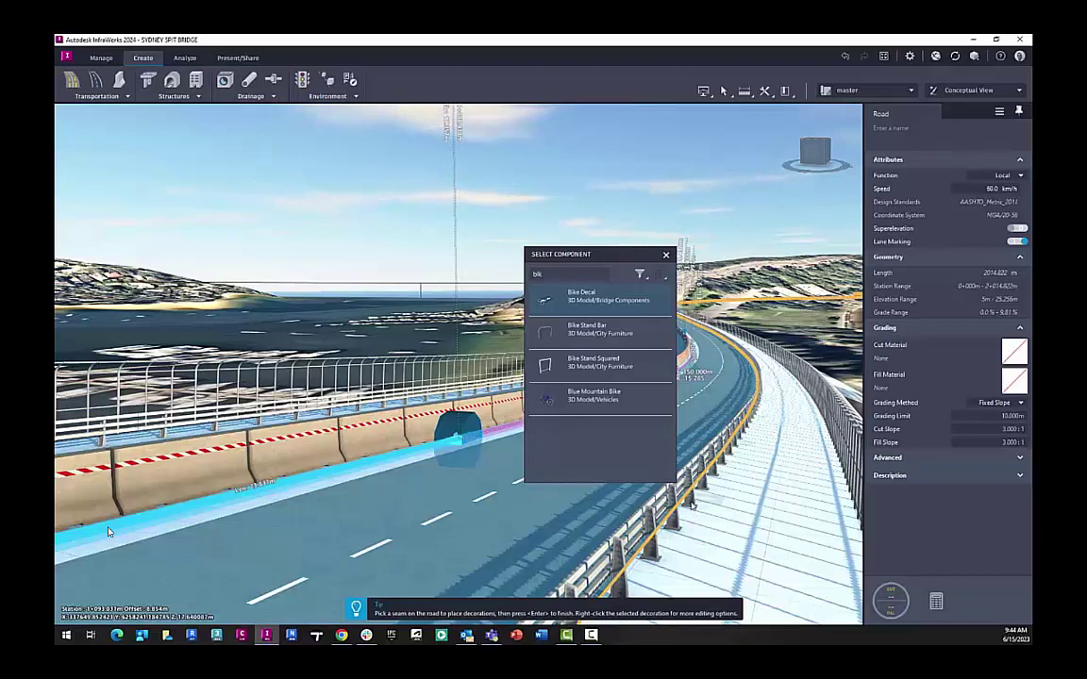
{"action": "left_click", "coordinate": [108, 533]}
{"action": "key", "text": "Return"}
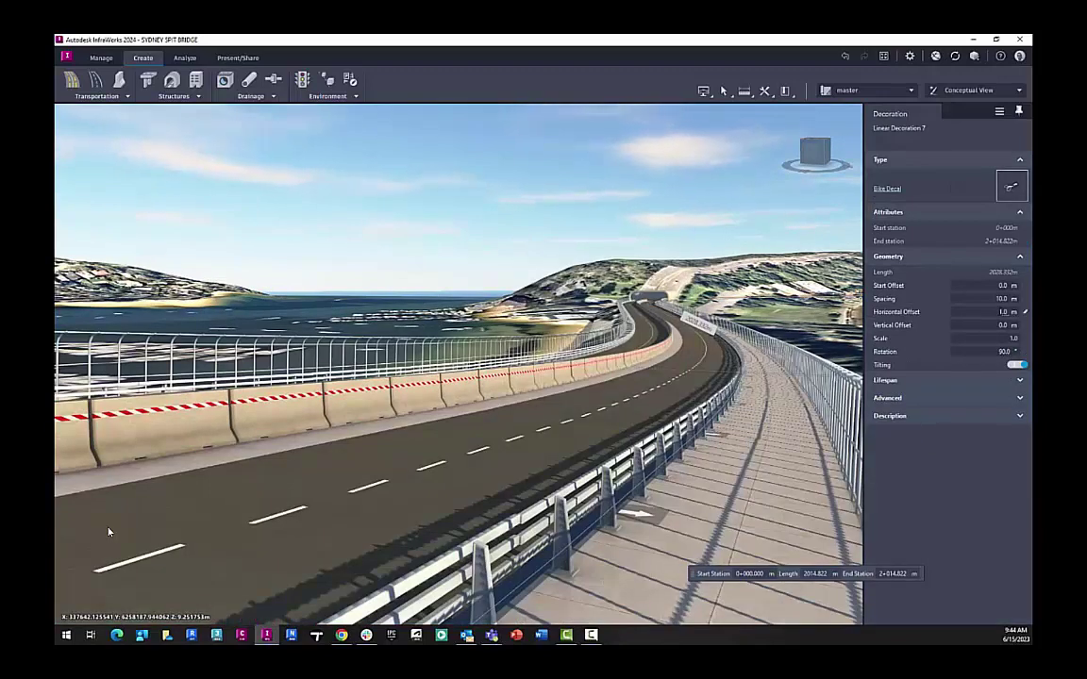
- Set the bike decals' horizontal offset to -1 m so they sit on the sidewalk
{"action": "left_click", "coordinate": [1015, 313]}
{"action": "type", "text": "-1"}
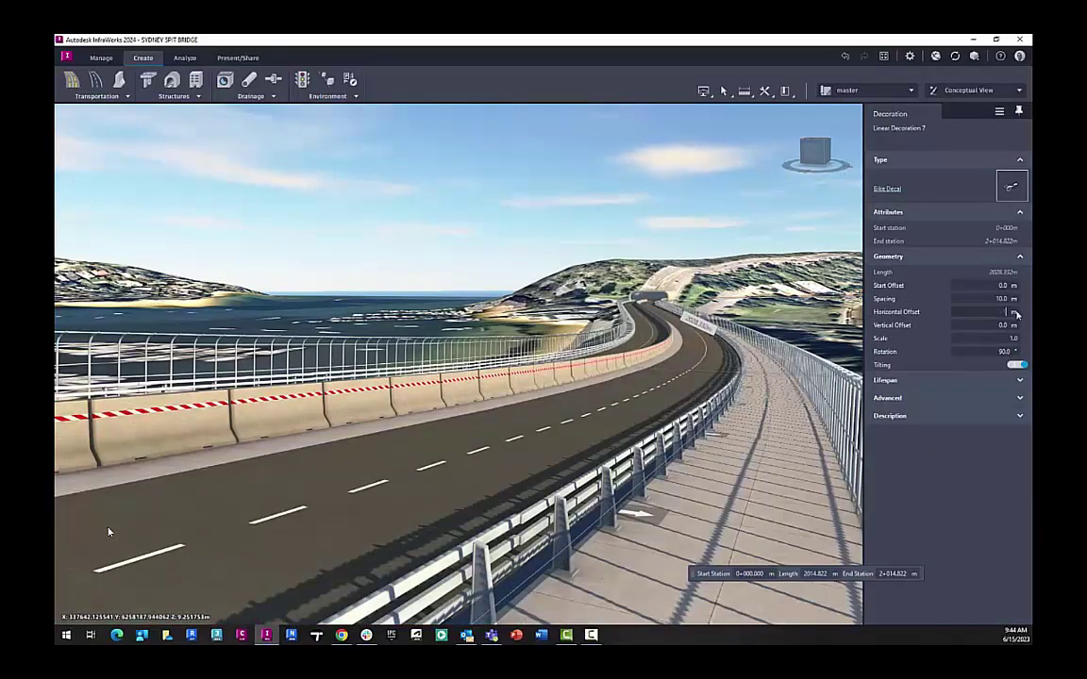
{"action": "key", "text": "Return"}
{"action": "scroll", "coordinate": [698, 509], "scroll_direction": "up", "scroll_amount": 3}
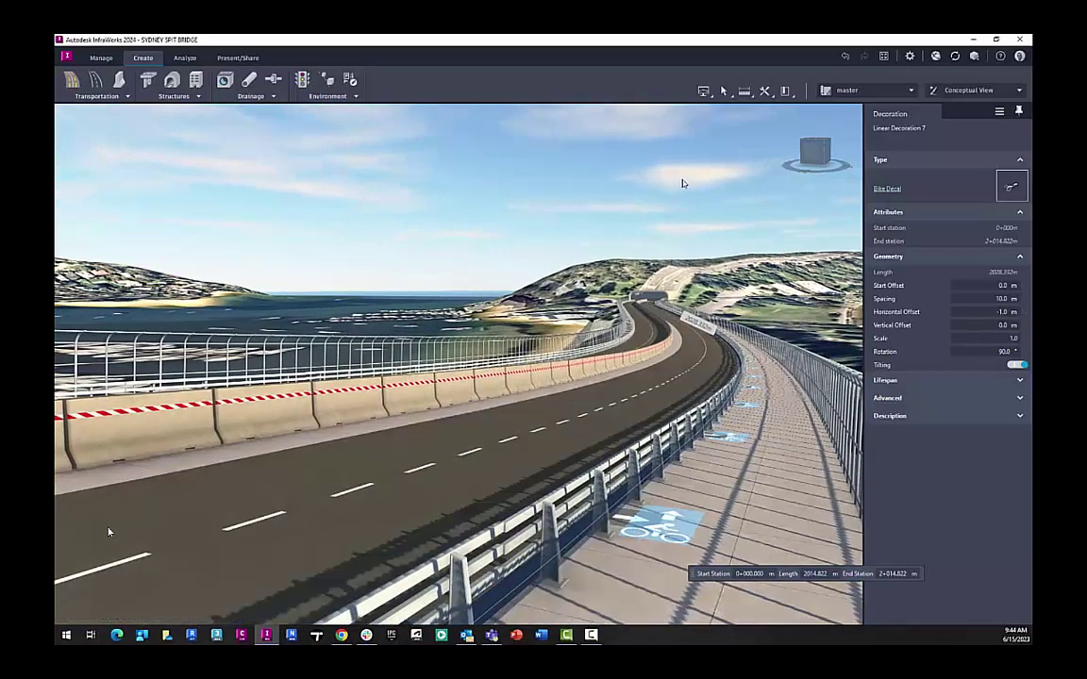
{"action": "key", "text": "Escape"}
- Reselect the bike decals on the sidewalk and set their horizontal offset to -1.2 m
{"action": "left_click", "coordinate": [675, 528]}
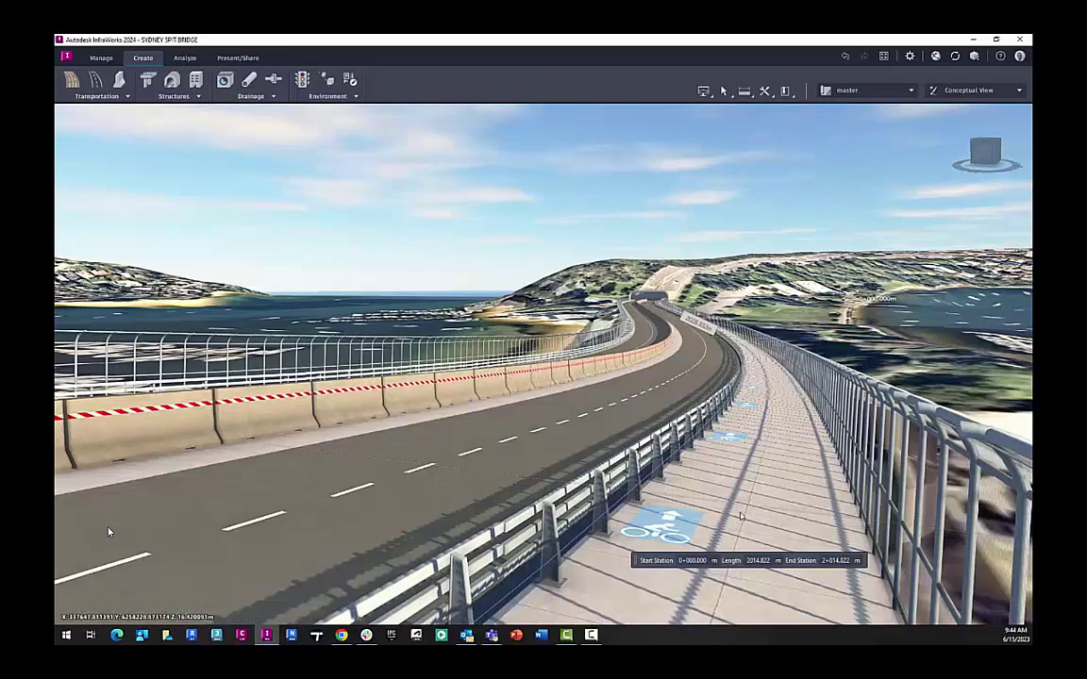
{"action": "scroll", "coordinate": [692, 536], "scroll_direction": "up", "scroll_amount": 3}
{"action": "scroll", "coordinate": [692, 536], "scroll_direction": "up", "scroll_amount": 3}
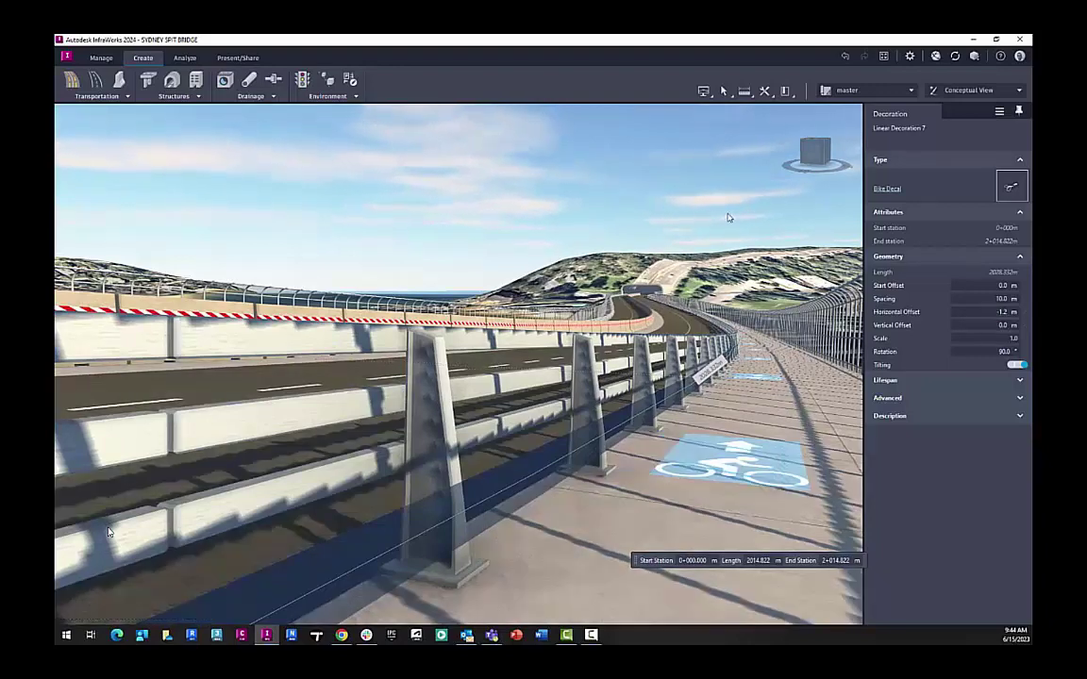
{"action": "left_click", "coordinate": [706, 214]}
{"action": "scroll", "coordinate": [706, 213], "scroll_direction": "down", "scroll_amount": 1}
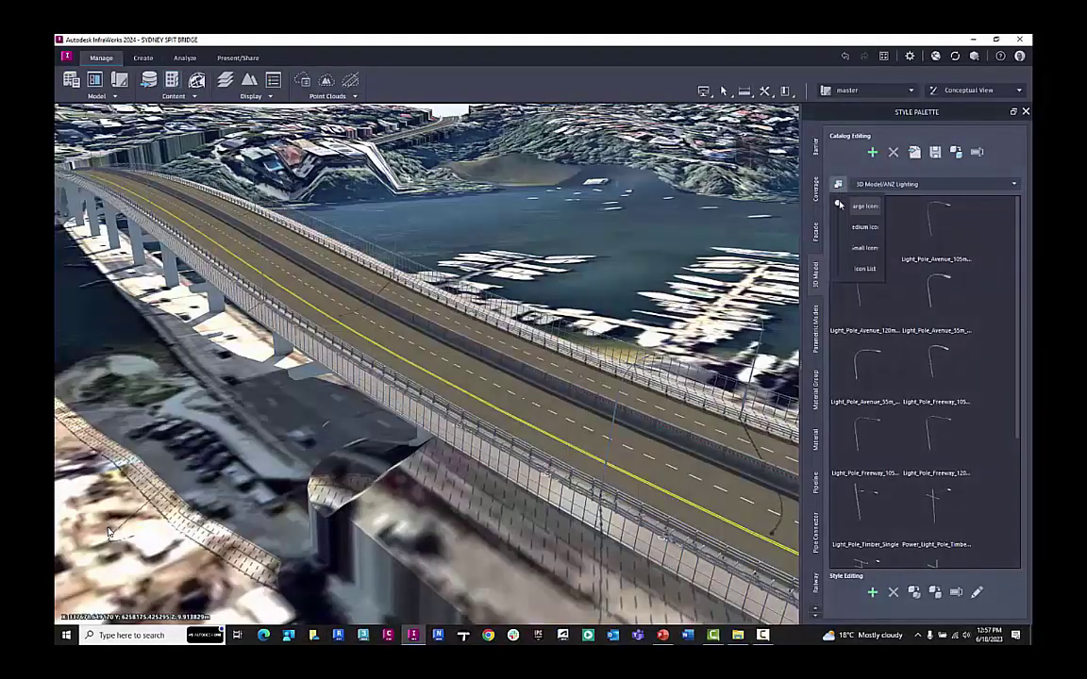
- Browse the ANZ Signs folder of the 3D Model style catalog, including its regulatory and warning signs
{"action": "left_click", "coordinate": [967, 170]}
{"action": "double_click", "coordinate": [871, 207]}
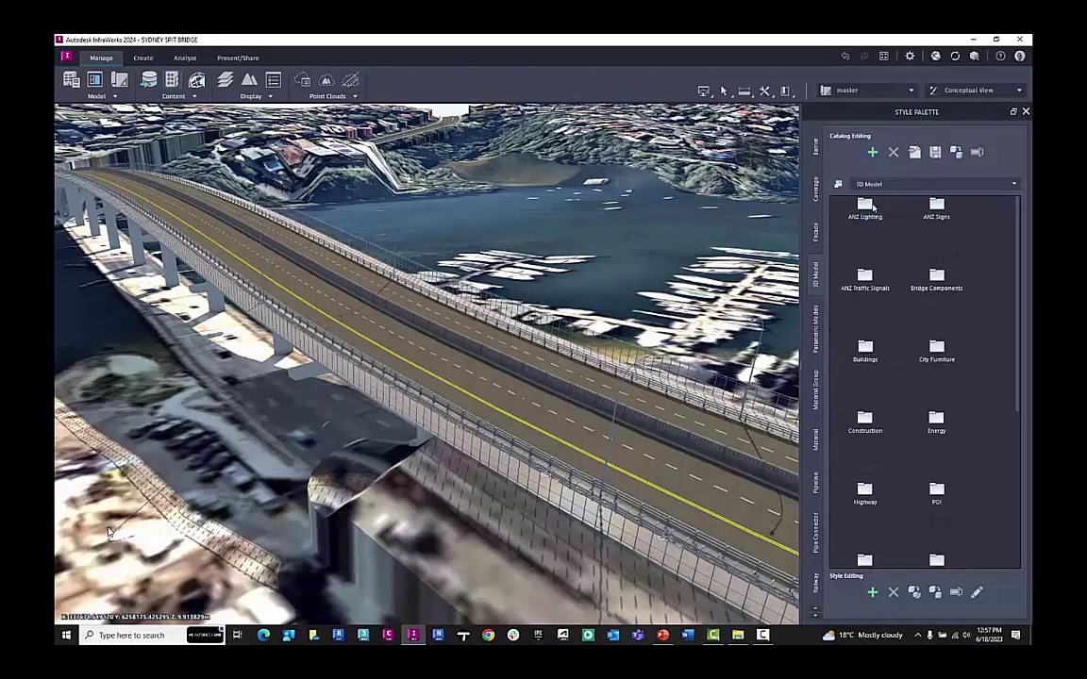
{"action": "double_click", "coordinate": [949, 217]}
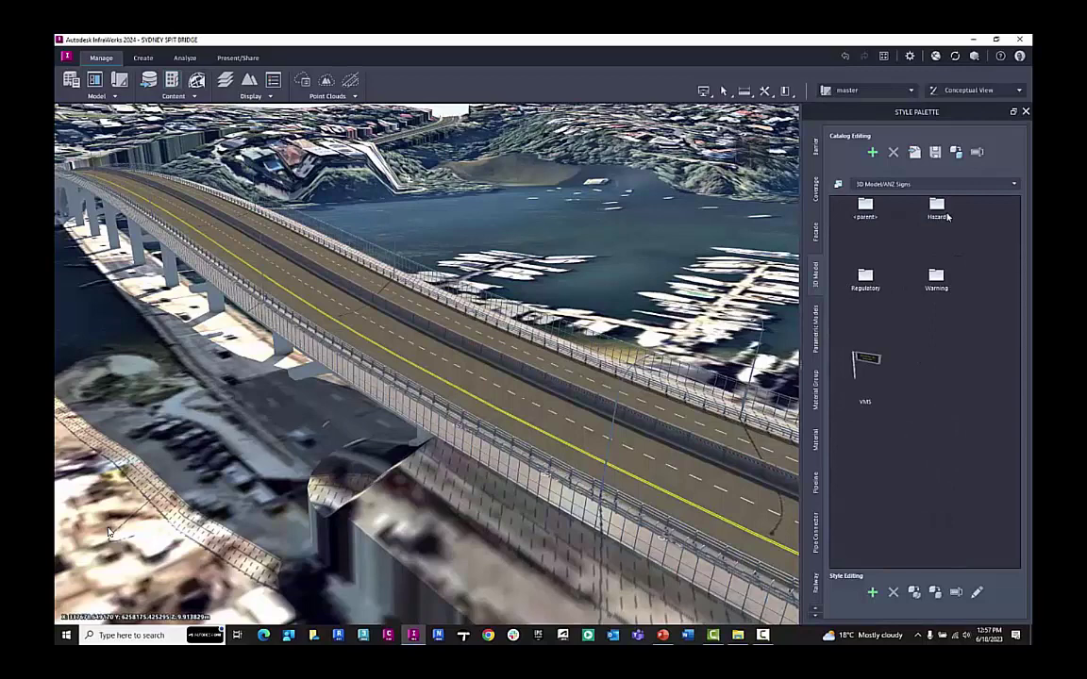
{"action": "double_click", "coordinate": [859, 288]}
{"action": "double_click", "coordinate": [936, 275]}
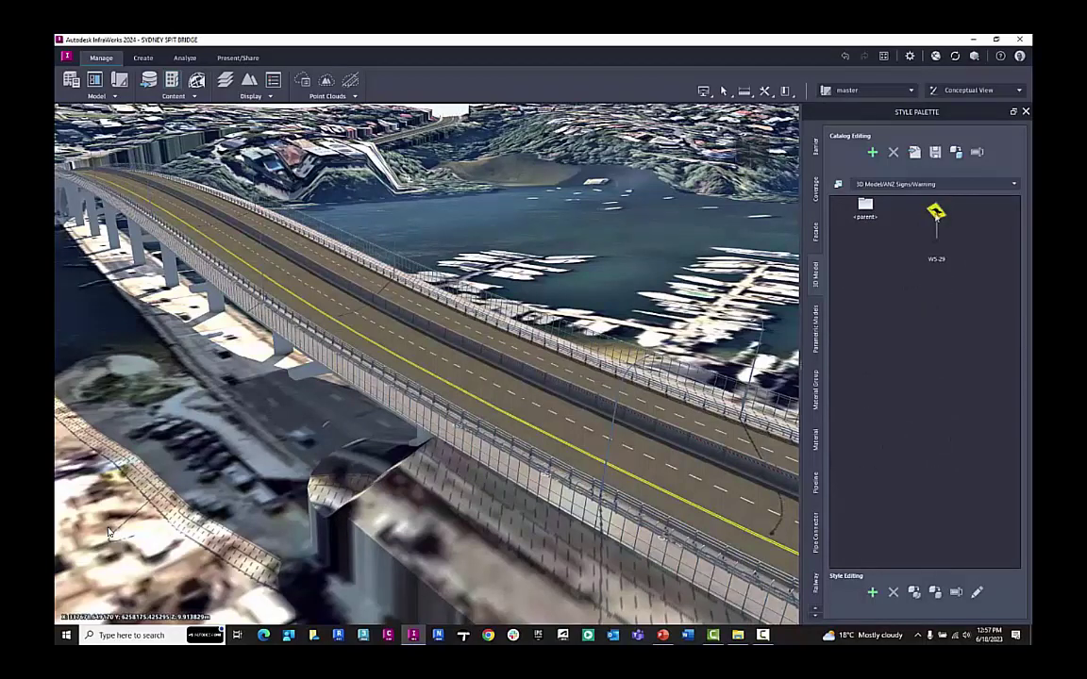
{"action": "key", "text": "BackSpace"}
{"action": "double_click", "coordinate": [936, 212]}
{"action": "key", "text": "BackSpace"}
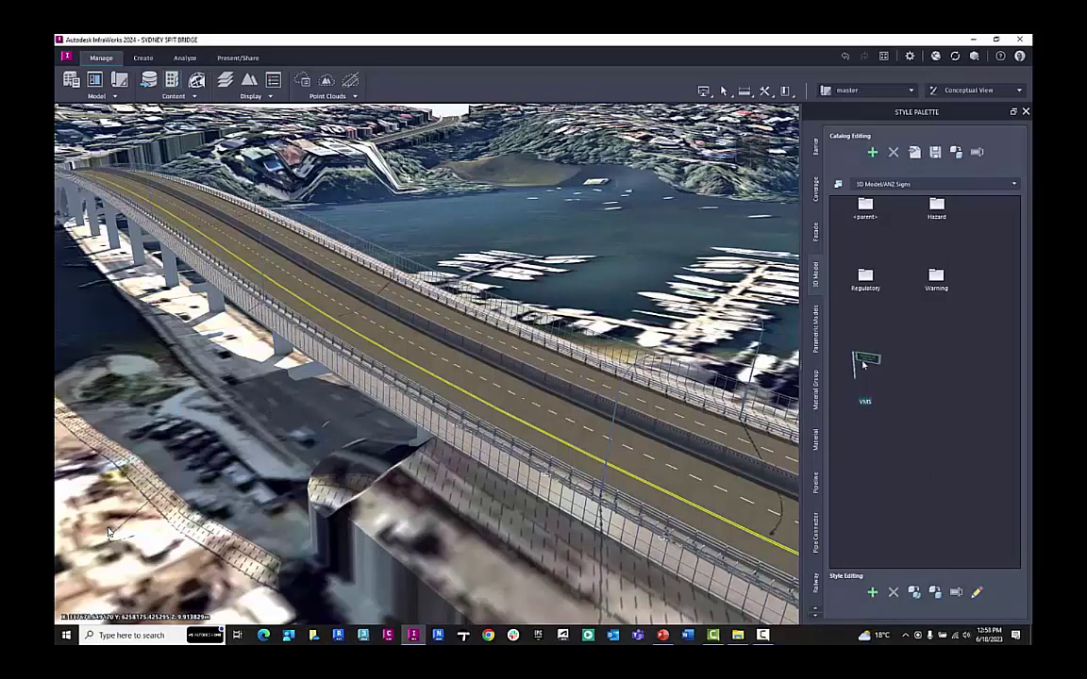
- Place VMS sign decorations along the bridge road's far-side seam, next to the opposite sidewalk
{"action": "left_click", "coordinate": [573, 438]}
{"action": "right_click", "coordinate": [573, 439]}
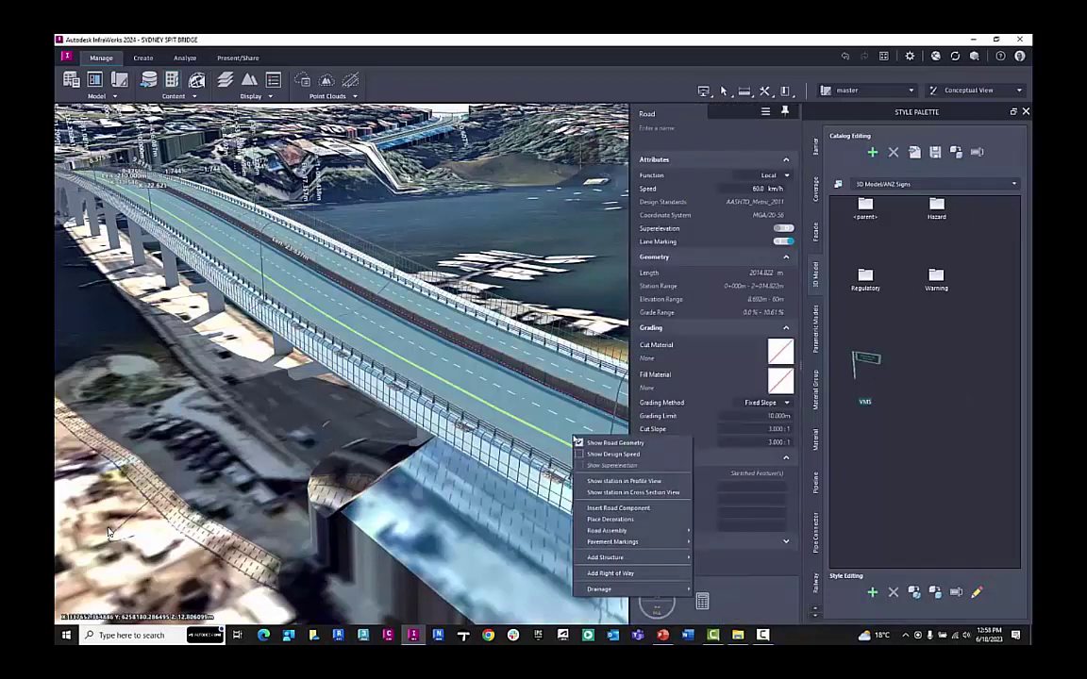
{"action": "left_click", "coordinate": [599, 521]}
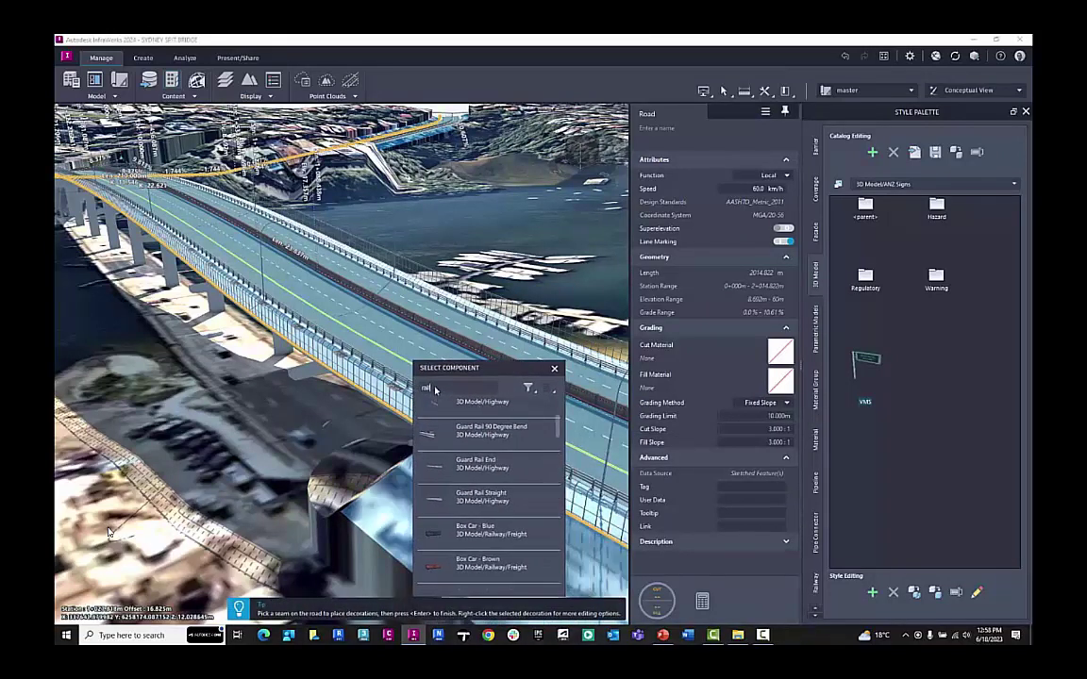
{"action": "key", "text": "BackSpace"}
{"action": "key", "text": "BackSpace"}
{"action": "key", "text": "BackSpace"}
{"action": "key", "text": "BackSpace"}
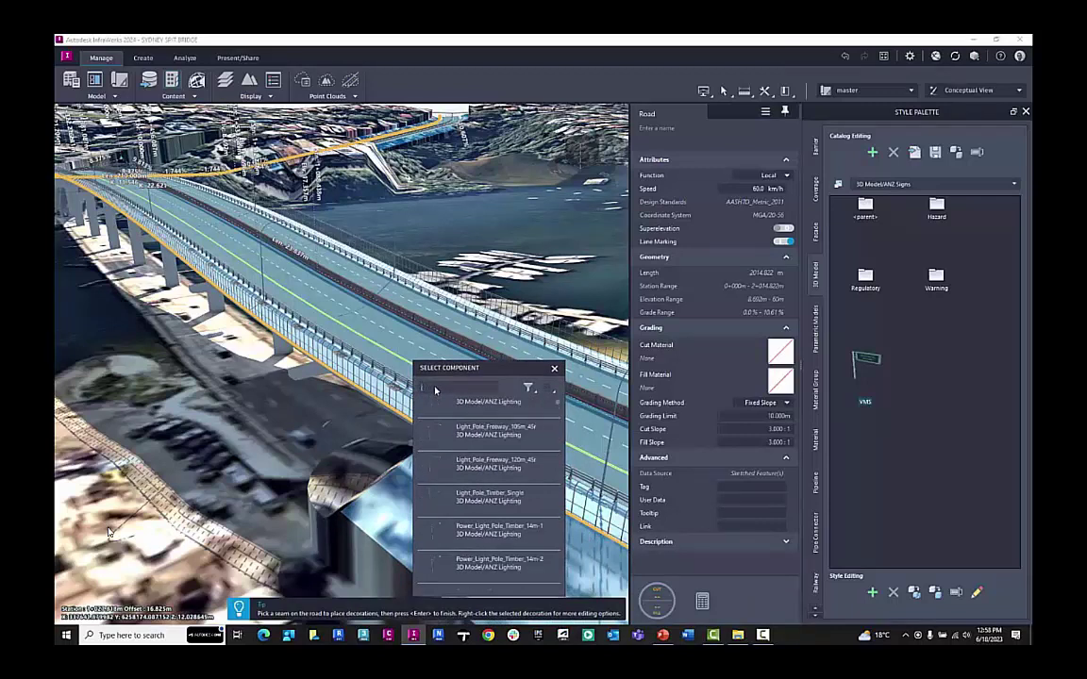
{"action": "type", "text": "vm"}
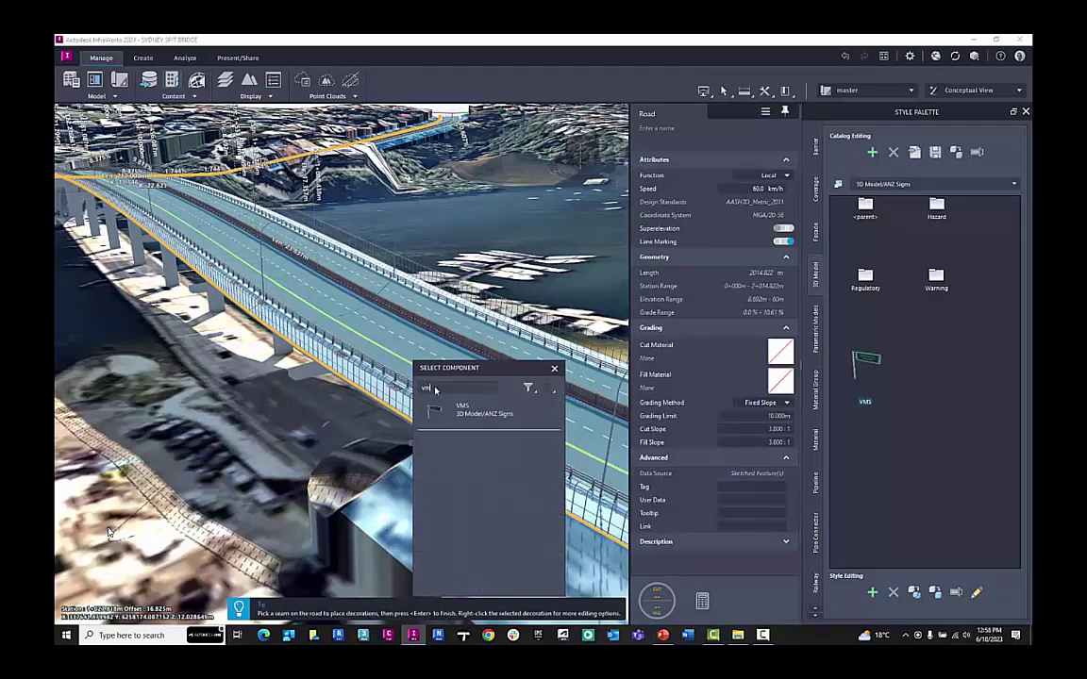
{"action": "type", "text": "s"}
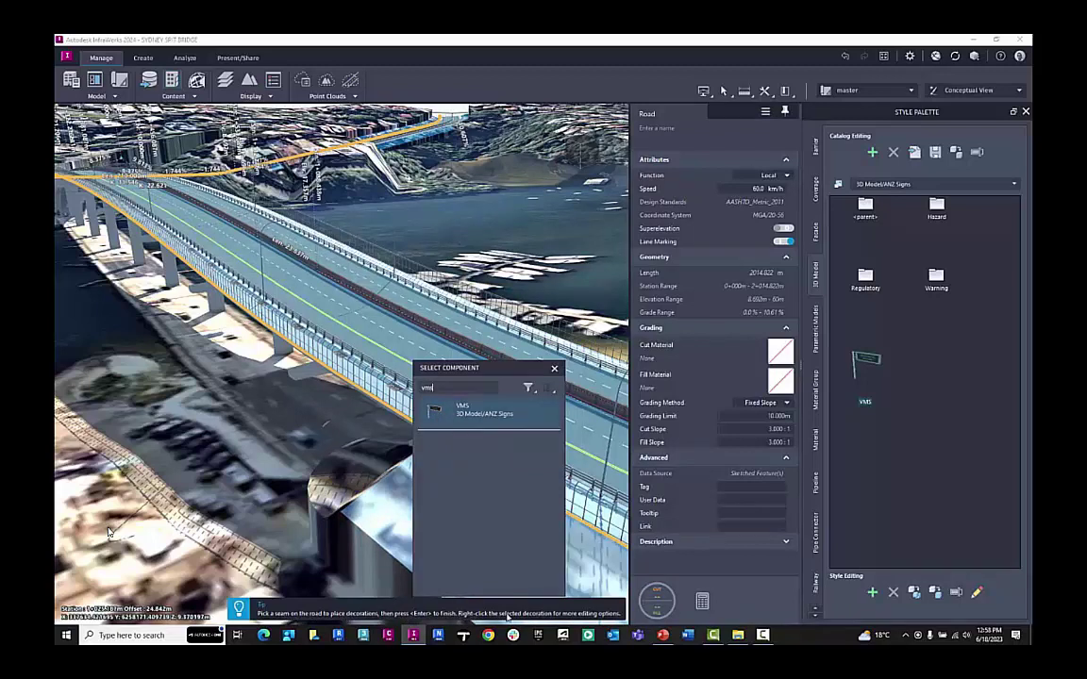
{"action": "left_click", "coordinate": [478, 321]}
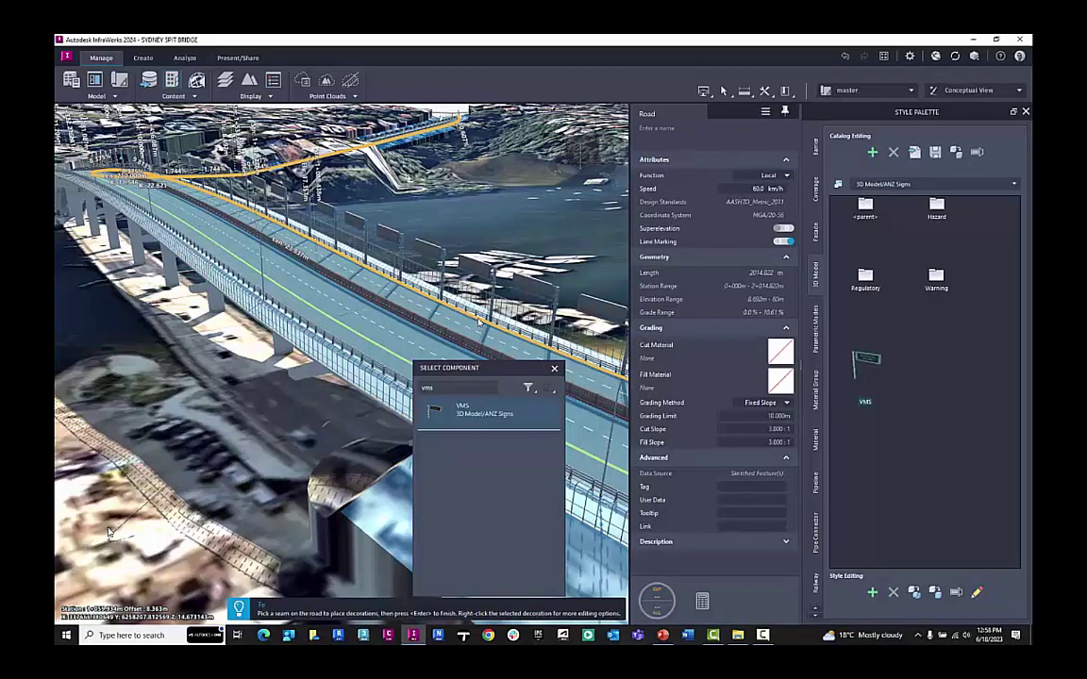
{"action": "key", "text": "Return"}
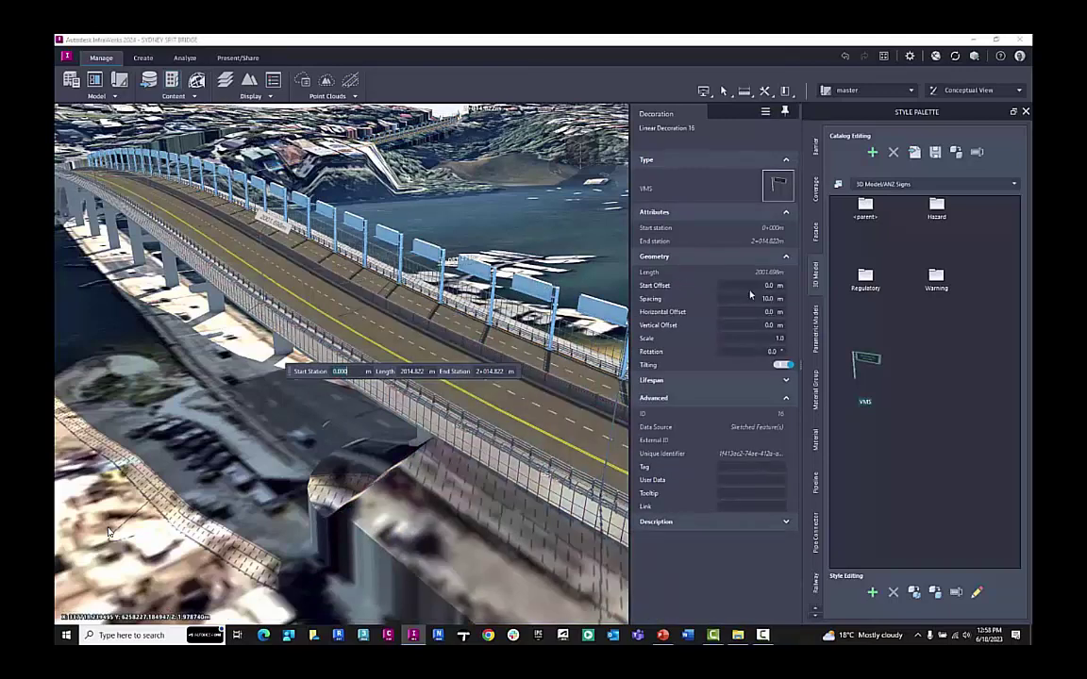
- Set the spacing of the VMS signs to 500 m and regenerate the scene
{"action": "left_click", "coordinate": [761, 296]}
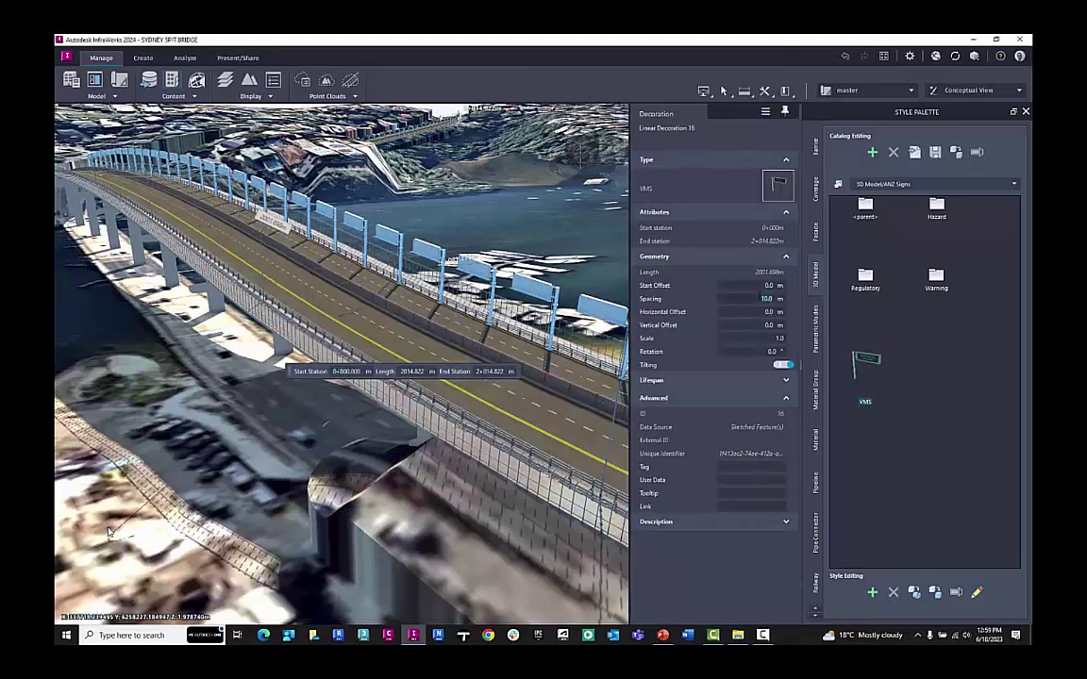
{"action": "key", "text": "BackSpace"}
{"action": "key", "text": "Tab"}
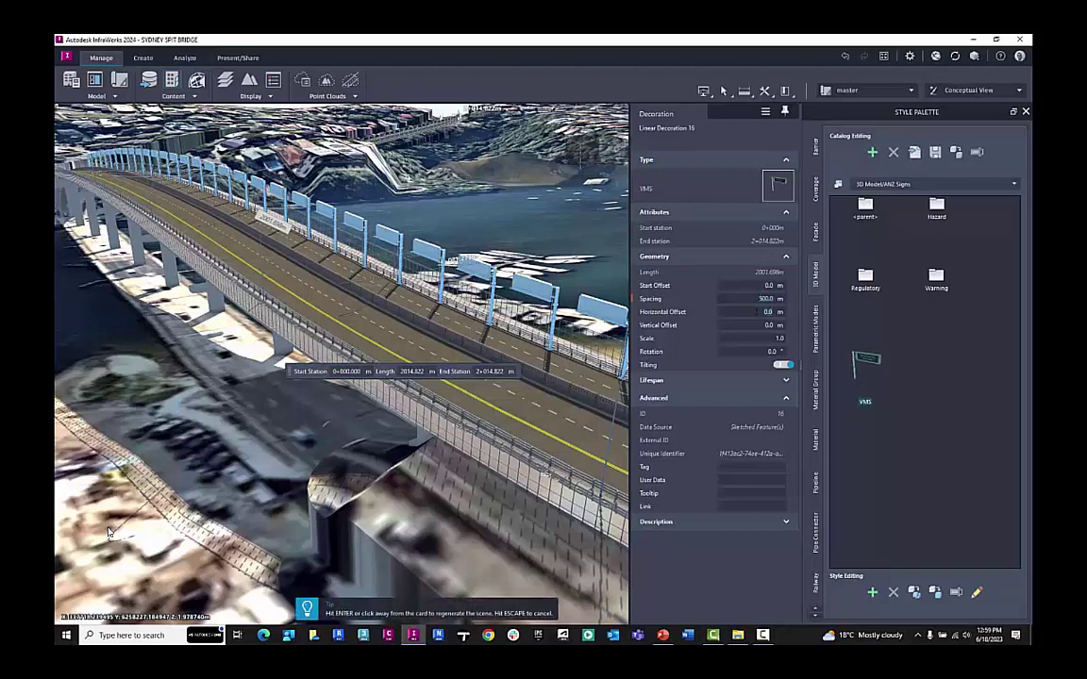
{"action": "left_click", "coordinate": [591, 258]}
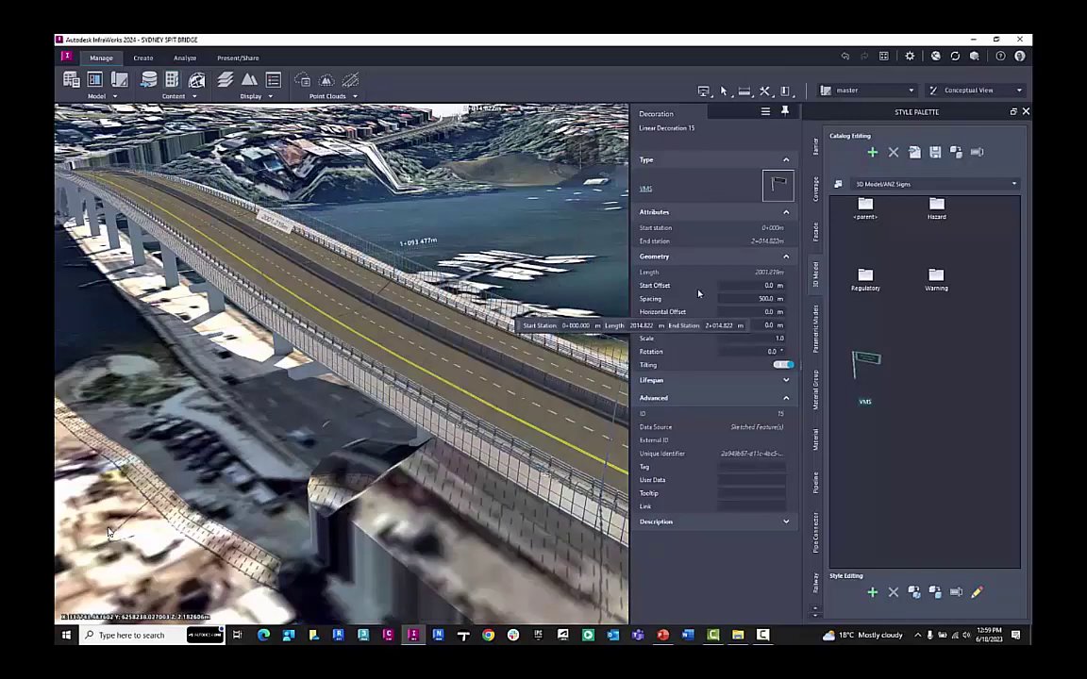
- Set the VMS sign's rotation to 90° so its message board faces along the carriageway
{"action": "left_click_drag", "start_coordinate": [396, 284], "coordinate": [704, 293]}
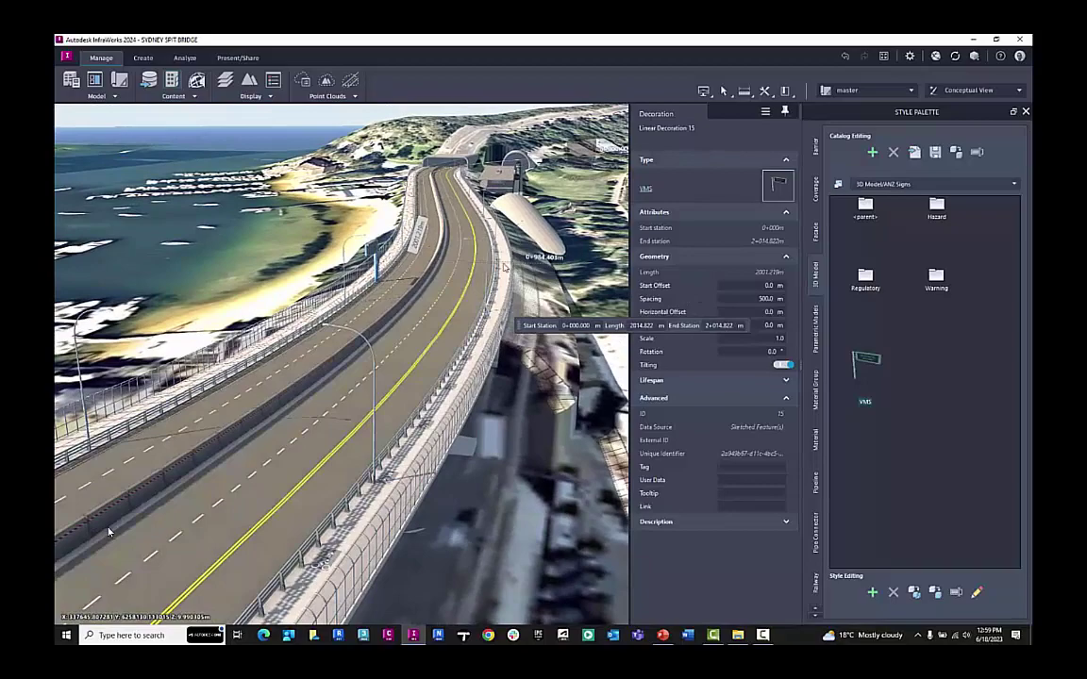
{"action": "scroll", "coordinate": [385, 250], "scroll_direction": "up", "scroll_amount": 4}
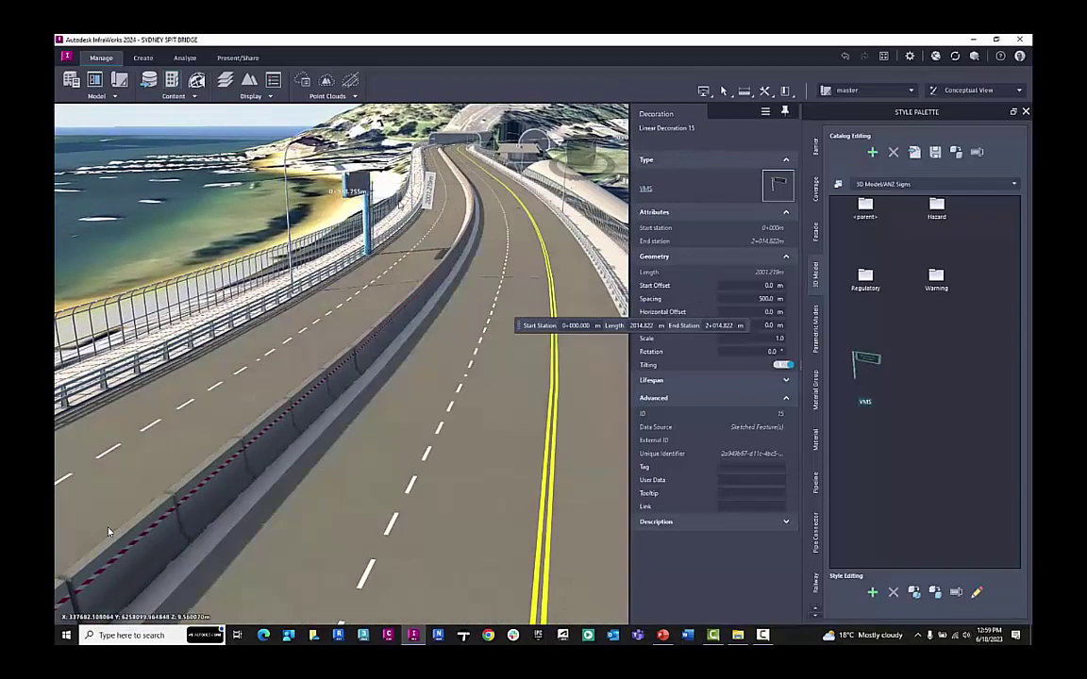
{"action": "middle_click_drag", "start_coordinate": [385, 342], "coordinate": [338, 343]}
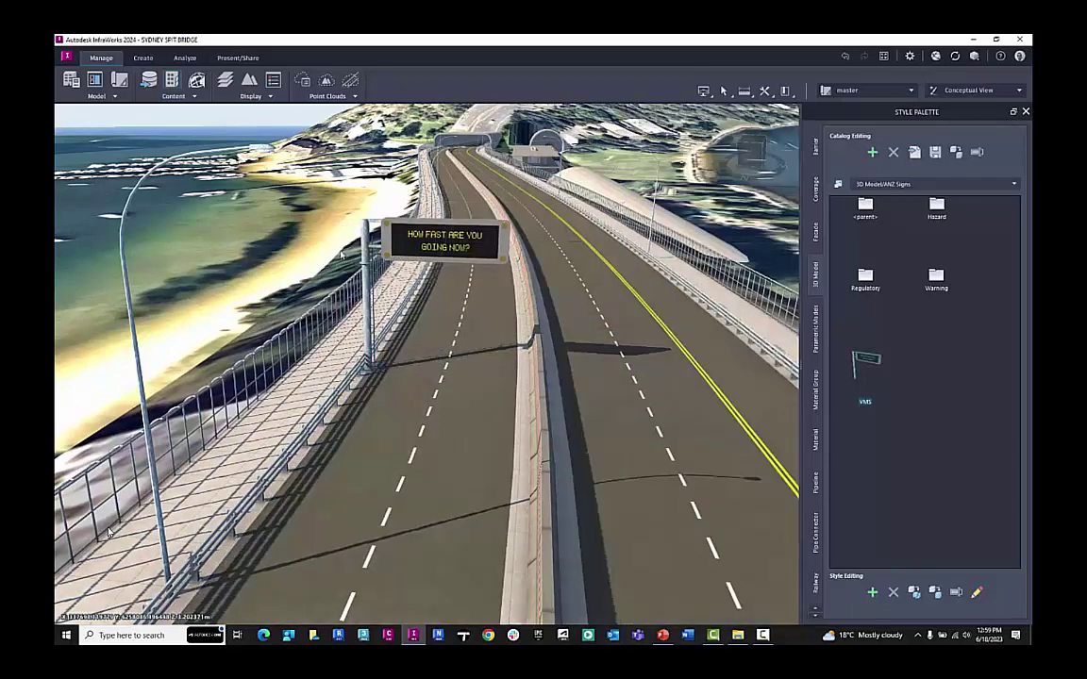
- Set the VMS sign's horizontal offset to 1.0 m and view it from the carriageway
{"action": "left_click", "coordinate": [418, 247]}
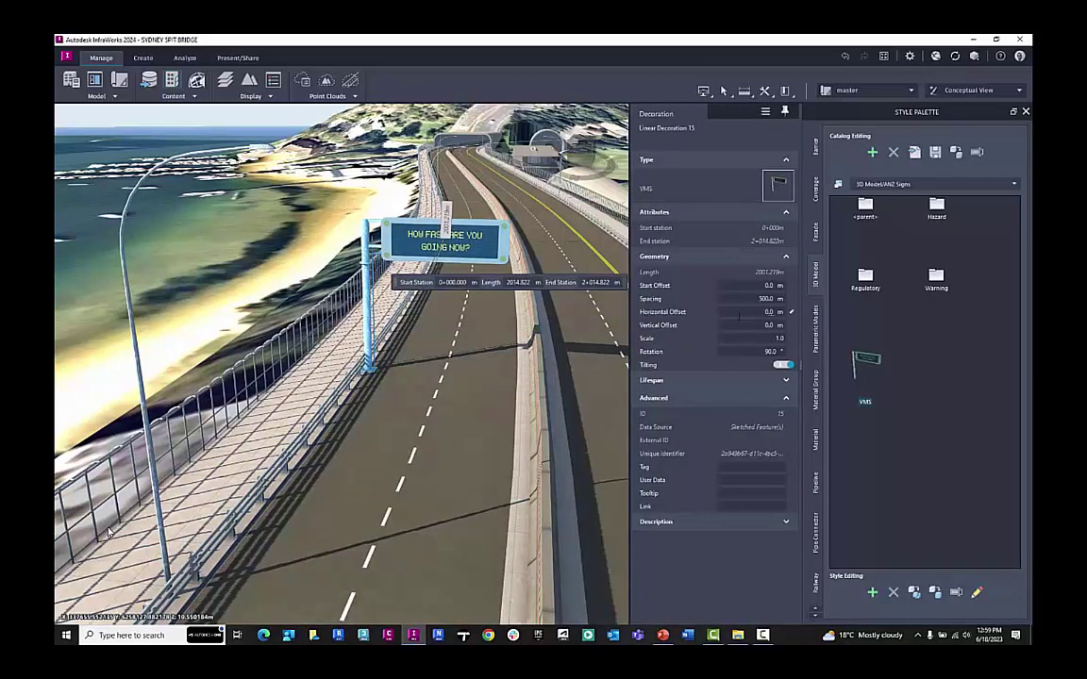
{"action": "key", "text": "BackSpace"}
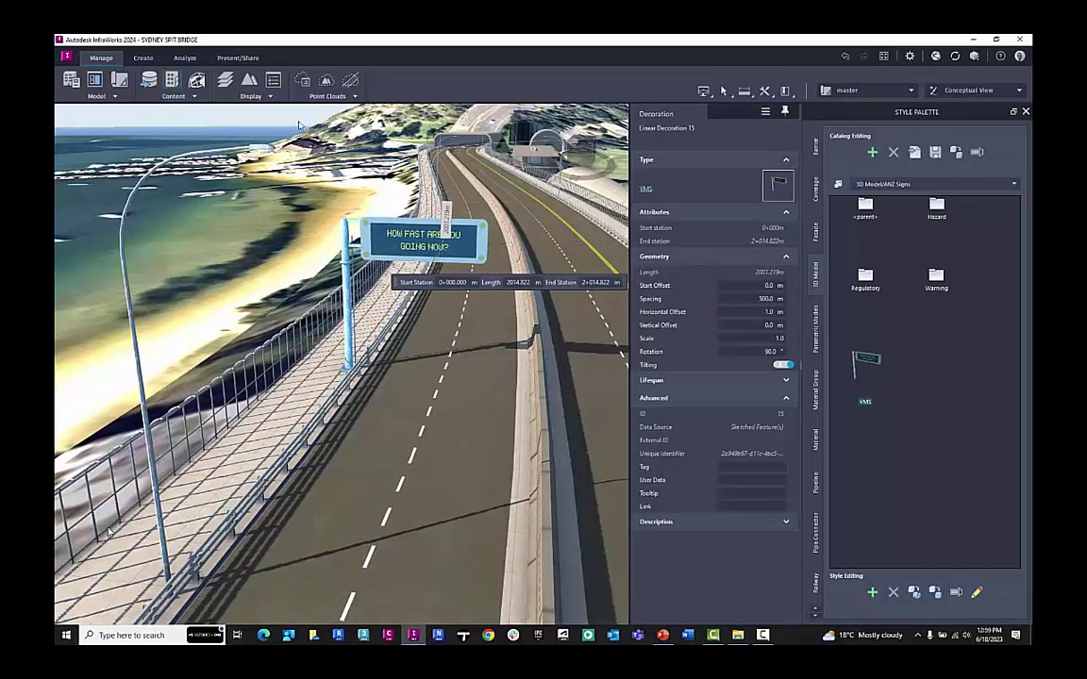
{"action": "key", "text": "Escape"}
{"action": "left_click_drag", "start_coordinate": [403, 349], "coordinate": [448, 321]}
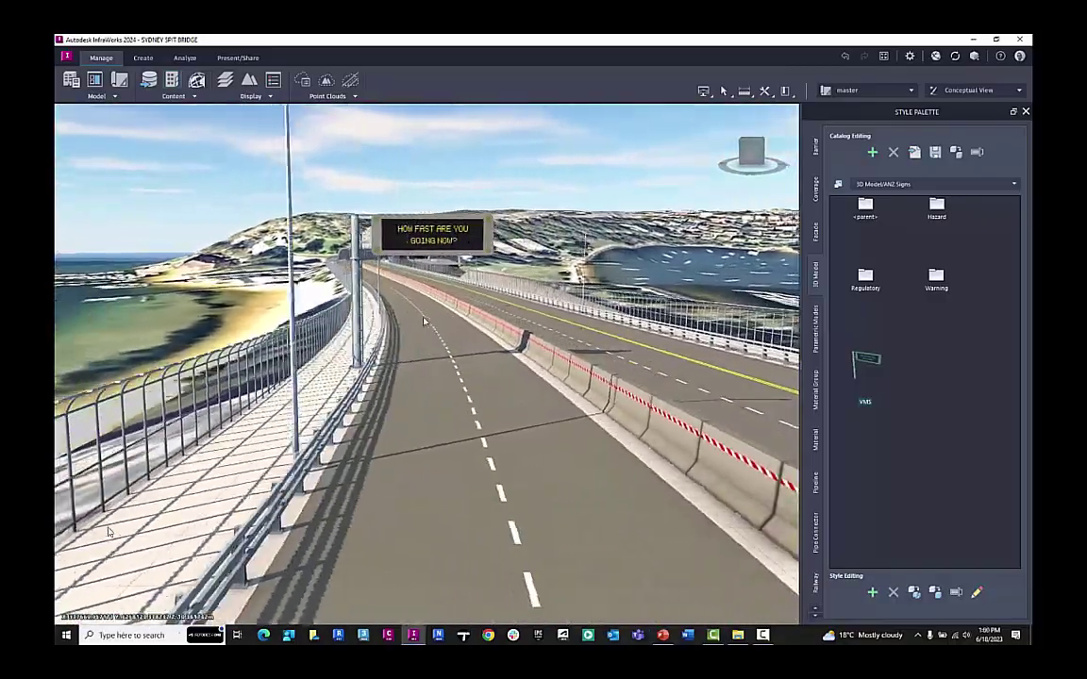